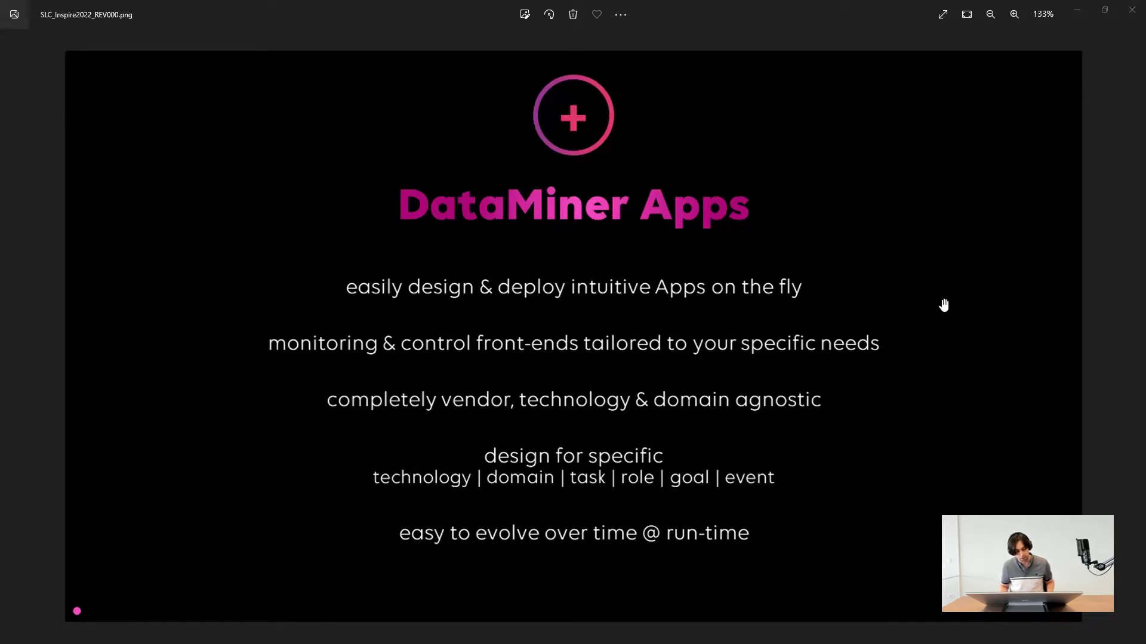
- Switch from the Photos slide to the People & Organizations page in Chrome
{"action": "key", "text": "alt+Tab"}
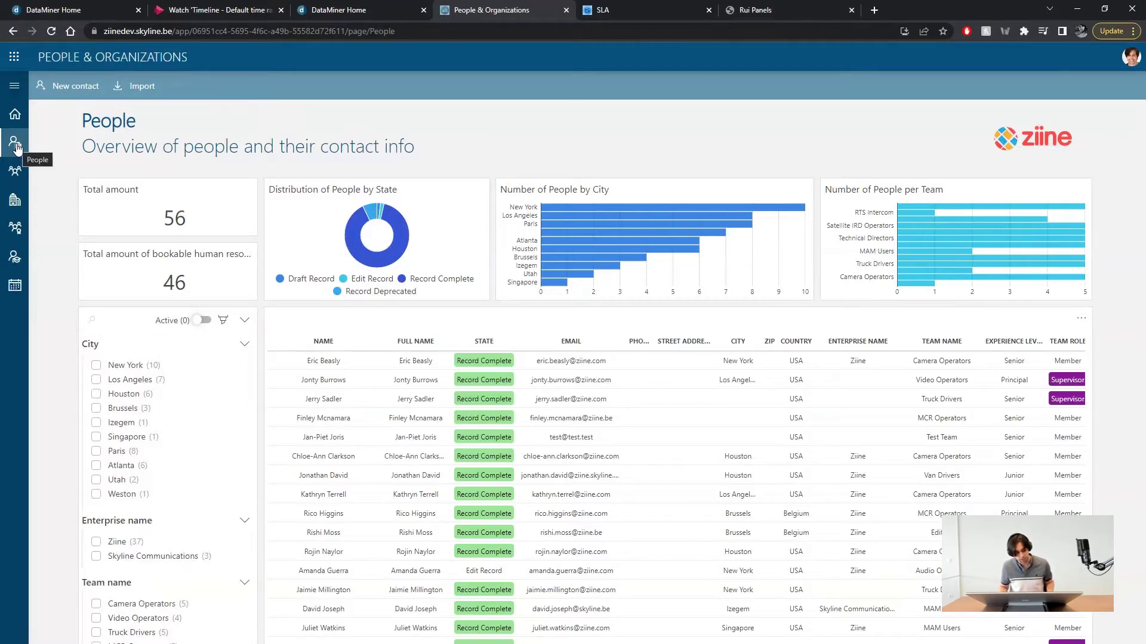
- Start a new contact and review its empty Personal Data fields, with Country prefilled as USA
{"action": "scroll", "coordinate": [421, 406], "scroll_direction": "down", "scroll_amount": 4}
{"action": "scroll", "coordinate": [424, 406], "scroll_direction": "up", "scroll_amount": 4}
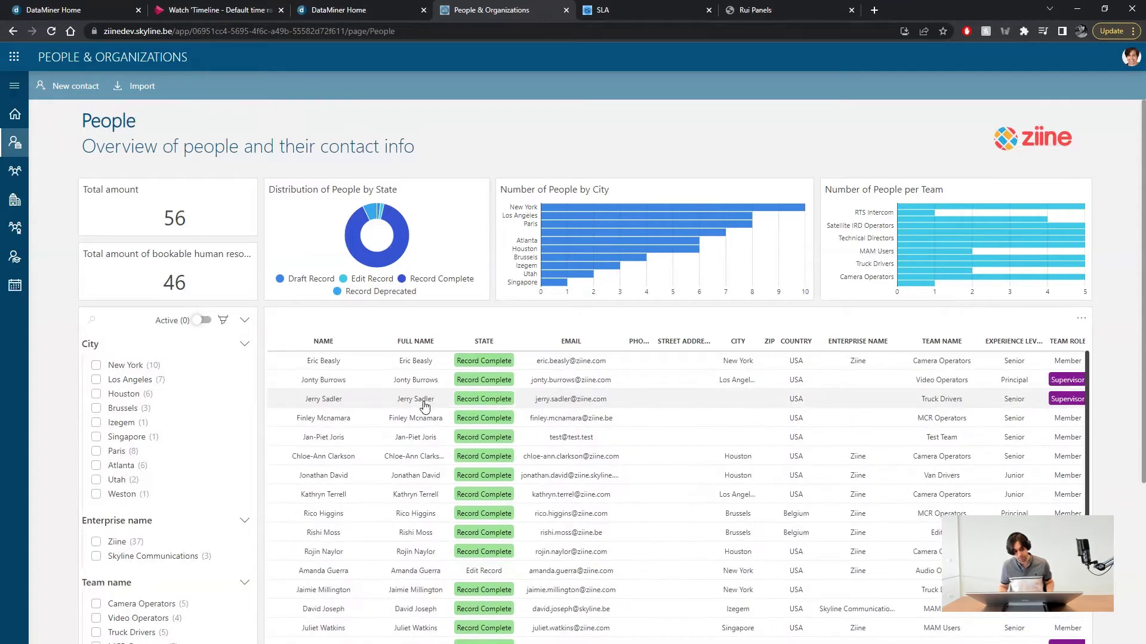
{"action": "left_click", "coordinate": [65, 86]}
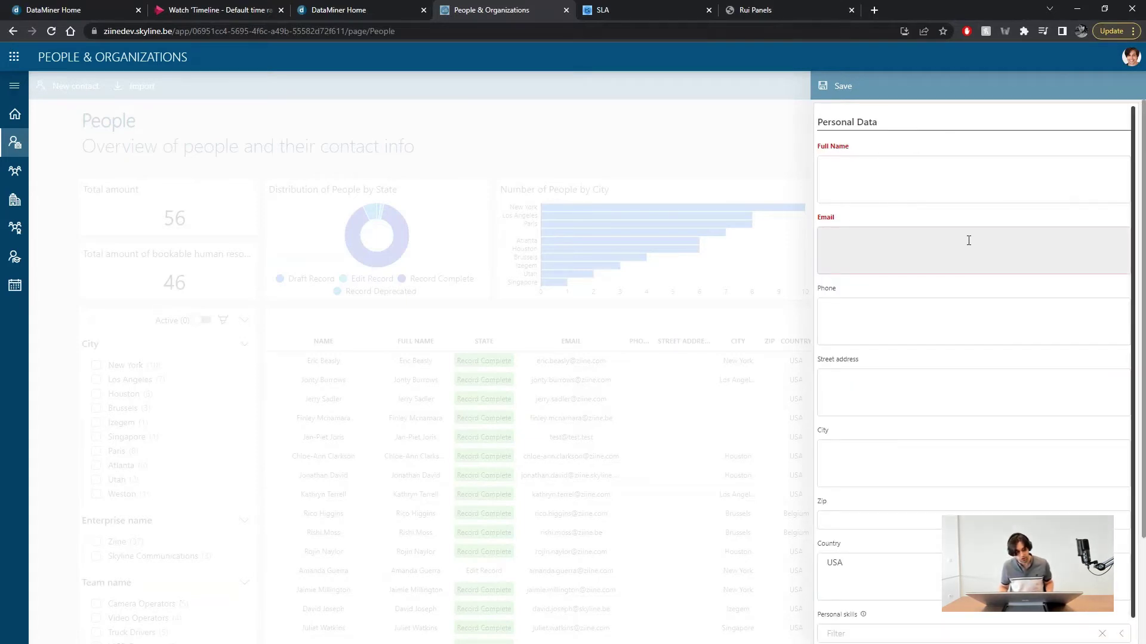
{"action": "scroll", "coordinate": [969, 241], "scroll_direction": "down", "scroll_amount": 2}
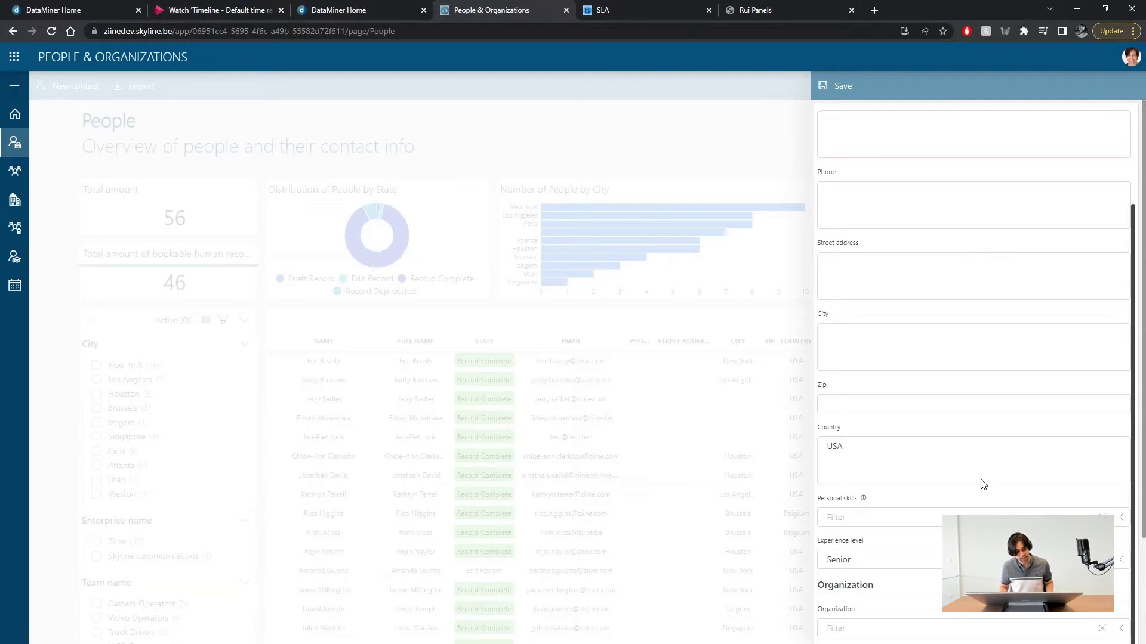
{"action": "scroll", "coordinate": [982, 483], "scroll_direction": "up", "scroll_amount": 2}
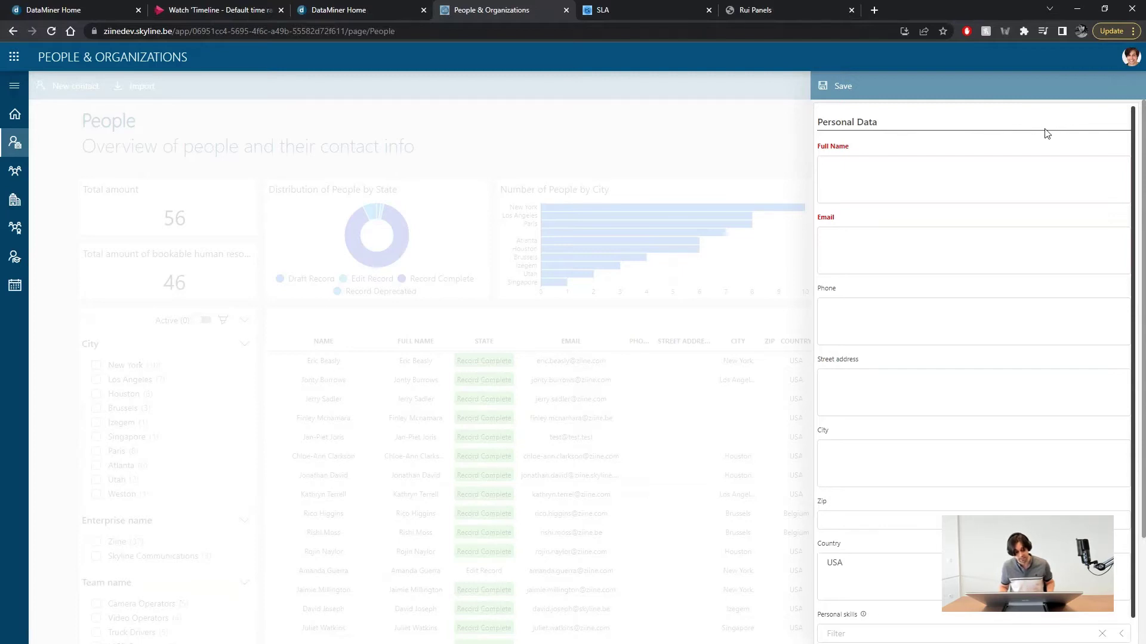
- View the SLA outage list, then return to the draft Rui Panels app
{"action": "left_click", "coordinate": [629, 7]}
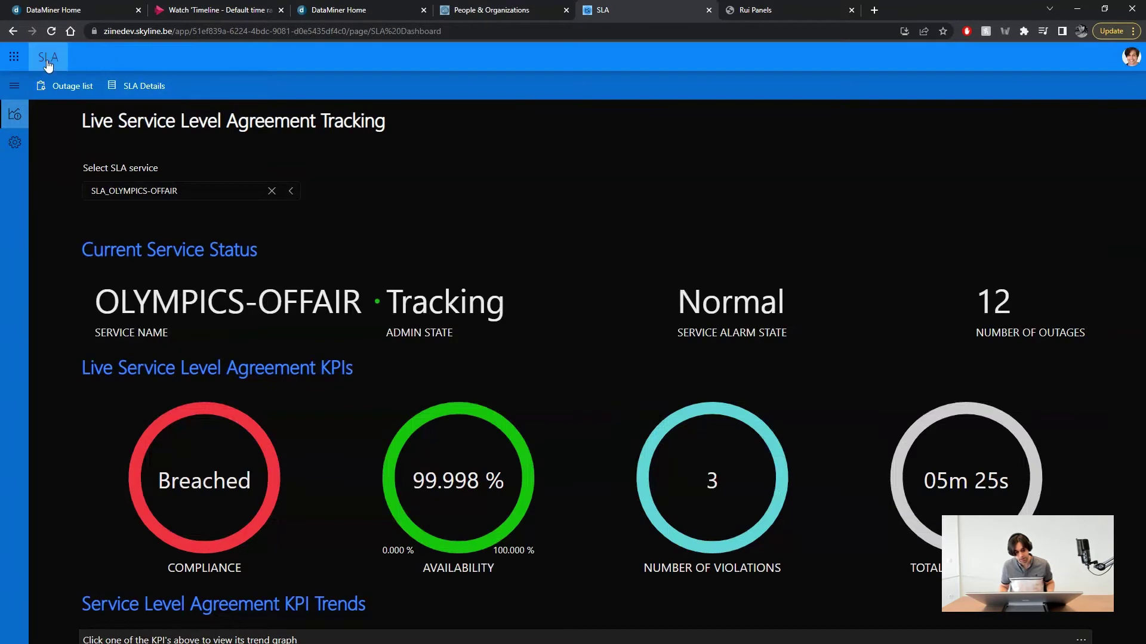
{"action": "left_click", "coordinate": [56, 86]}
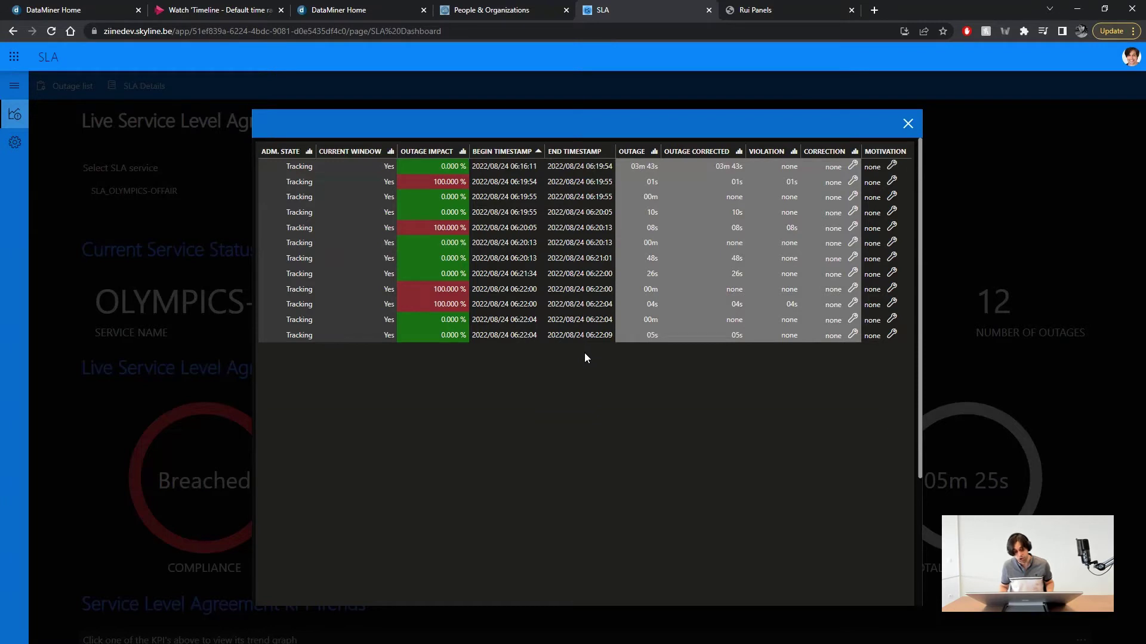
{"action": "left_click", "coordinate": [768, 5]}
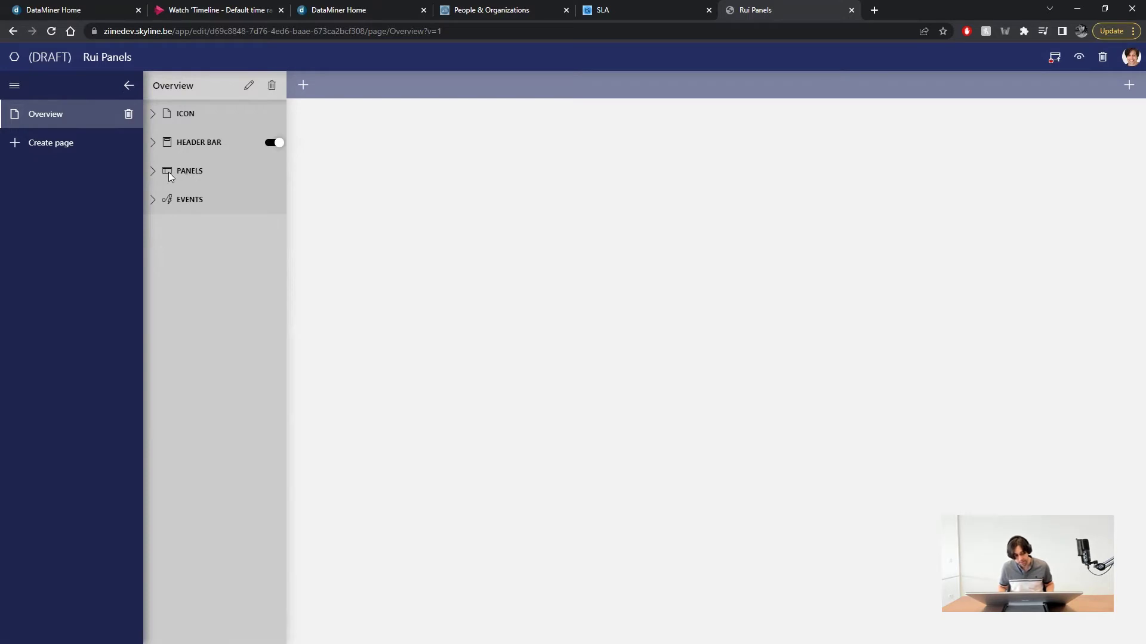
- Add a new panel named Panel to the Overview page
{"action": "left_click", "coordinate": [153, 173]}
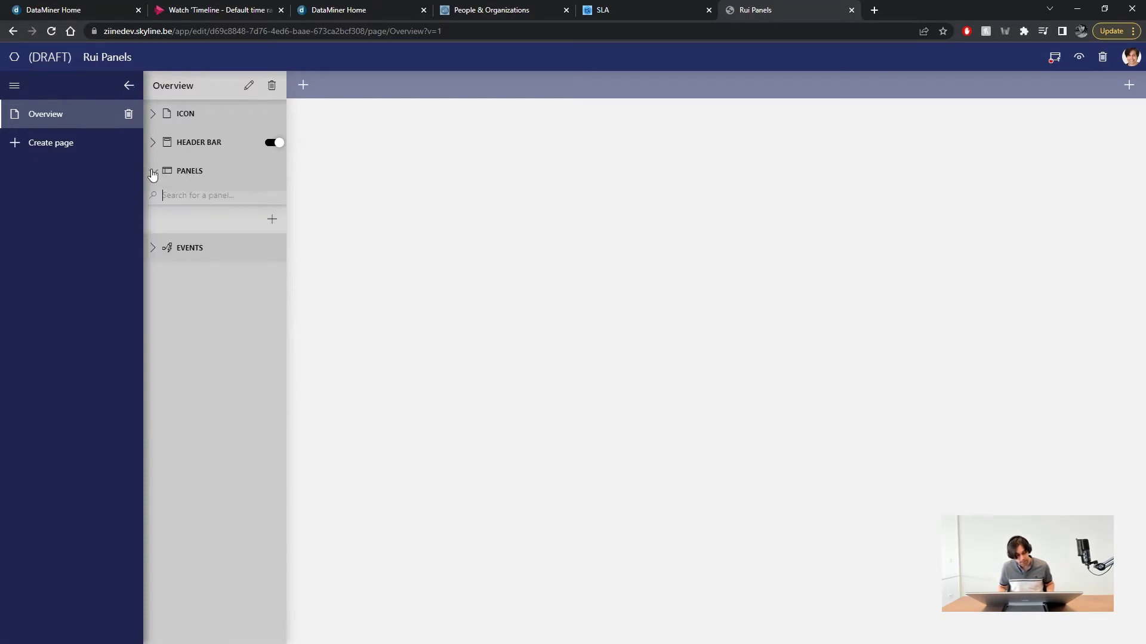
{"action": "left_click", "coordinate": [272, 220]}
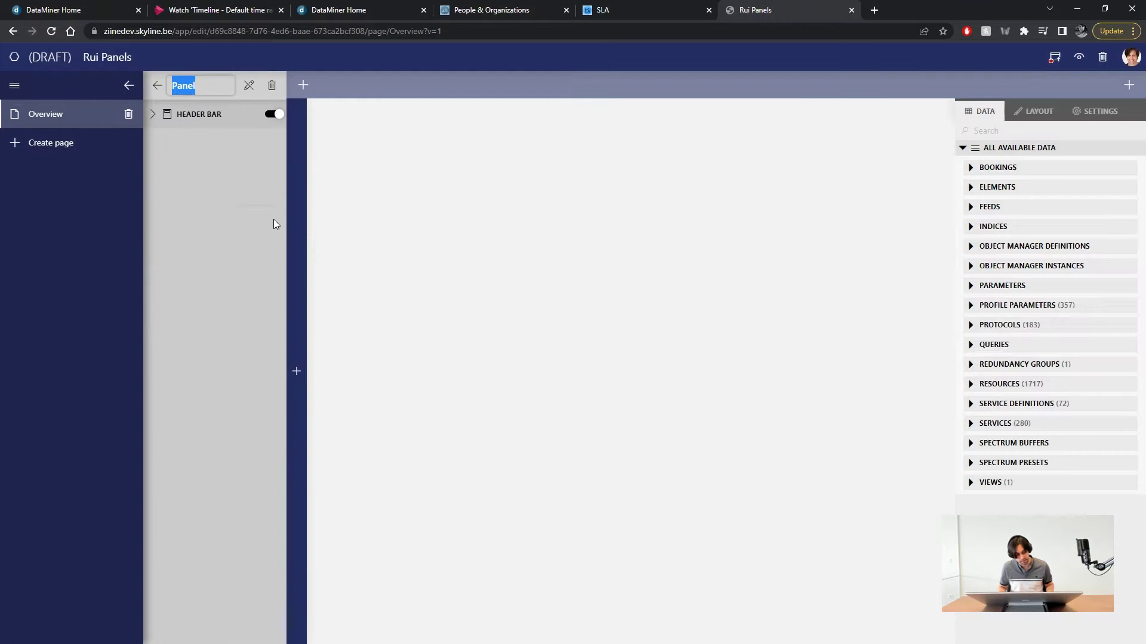
{"action": "left_click", "coordinate": [198, 86]}
{"action": "double_click", "coordinate": [170, 84]}
- Place a full-width text component reading 'This represents the panel's content' in the panel
{"action": "left_click", "coordinate": [296, 372]}
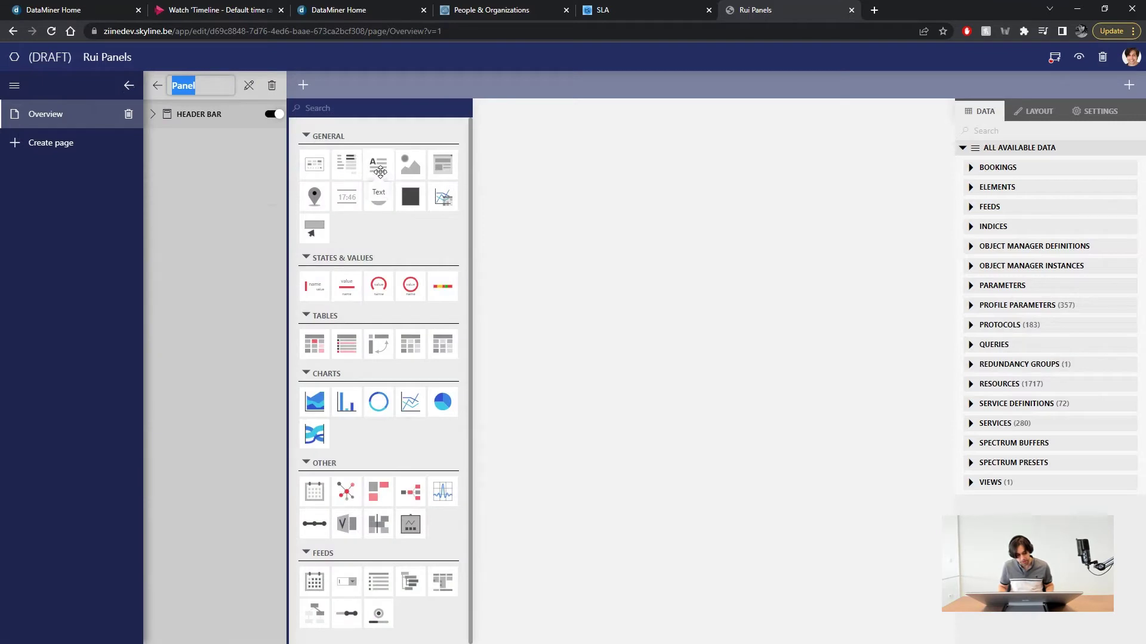
{"action": "left_click_drag", "start_coordinate": [380, 174], "coordinate": [554, 217]}
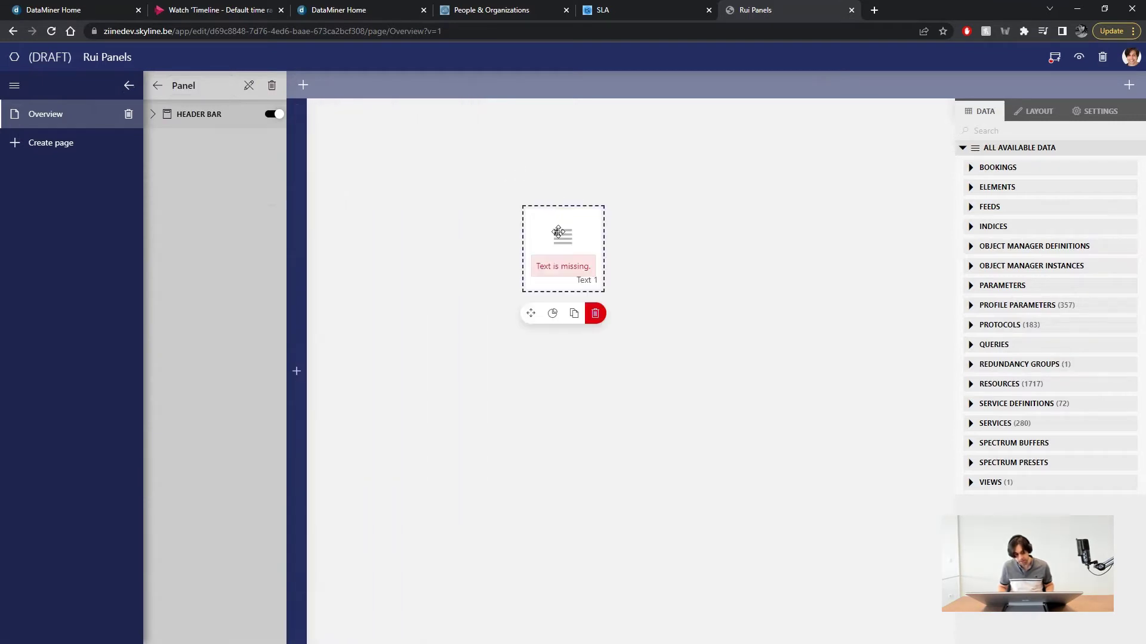
{"action": "left_click_drag", "start_coordinate": [381, 182], "coordinate": [1016, 280]}
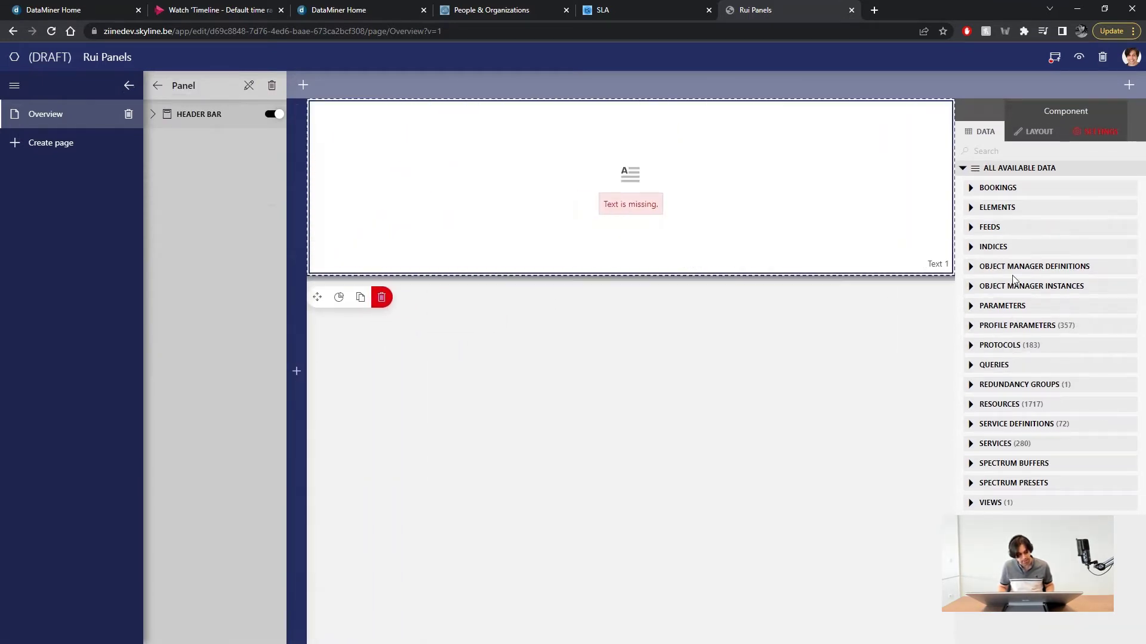
{"action": "left_click", "coordinate": [1102, 132]}
{"action": "left_click", "coordinate": [994, 225]}
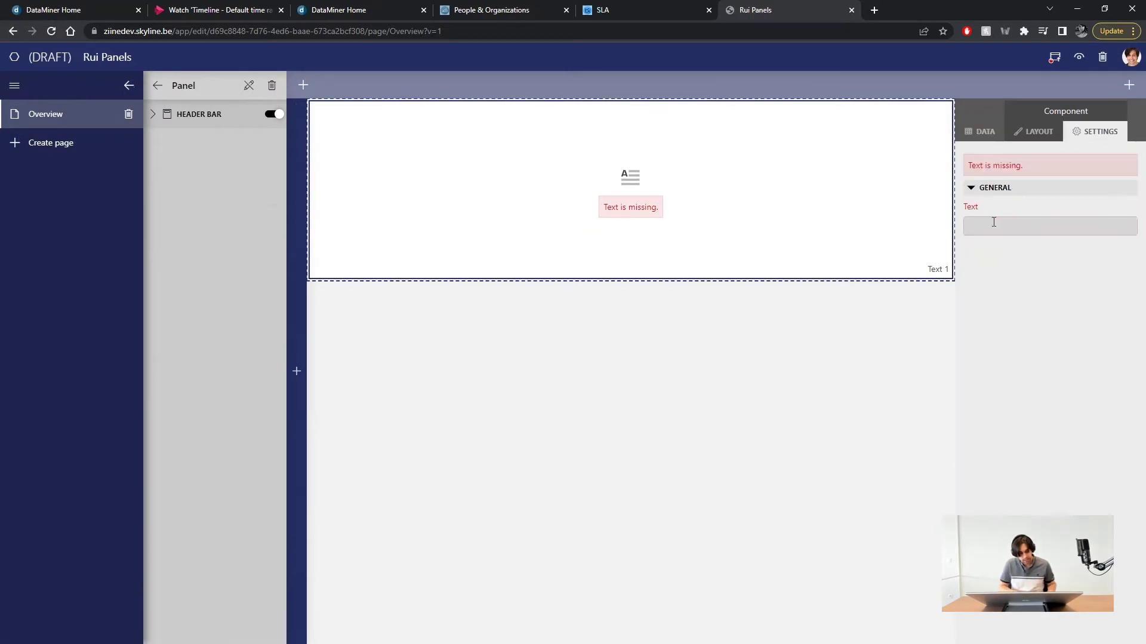
{"action": "type", "text": "This "}
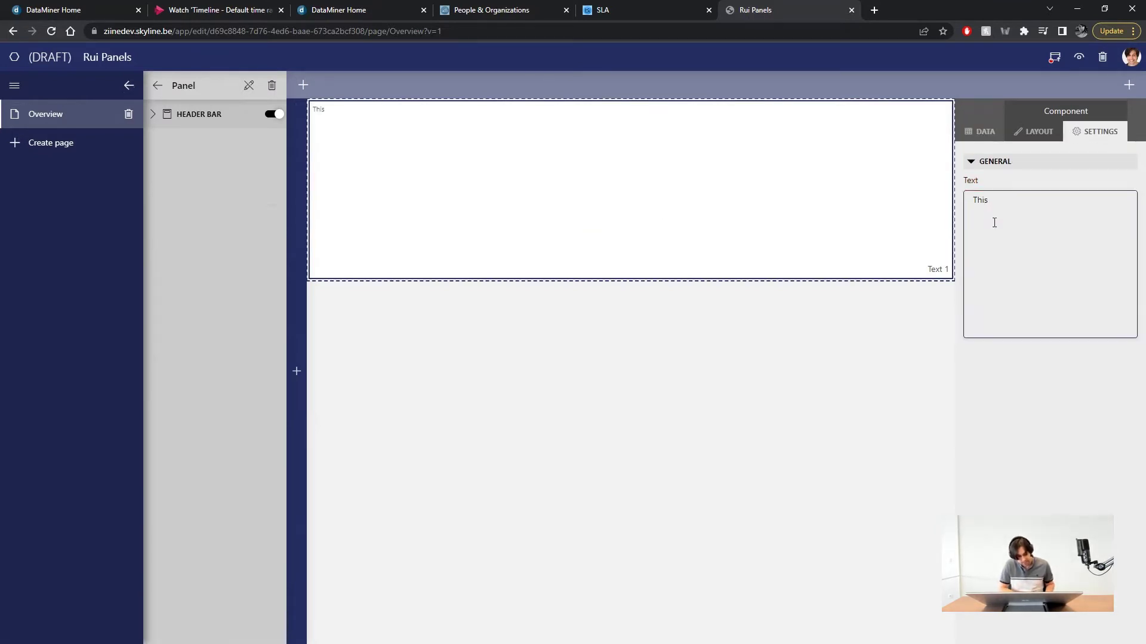
{"action": "type", "text": "represents the panel's c"}
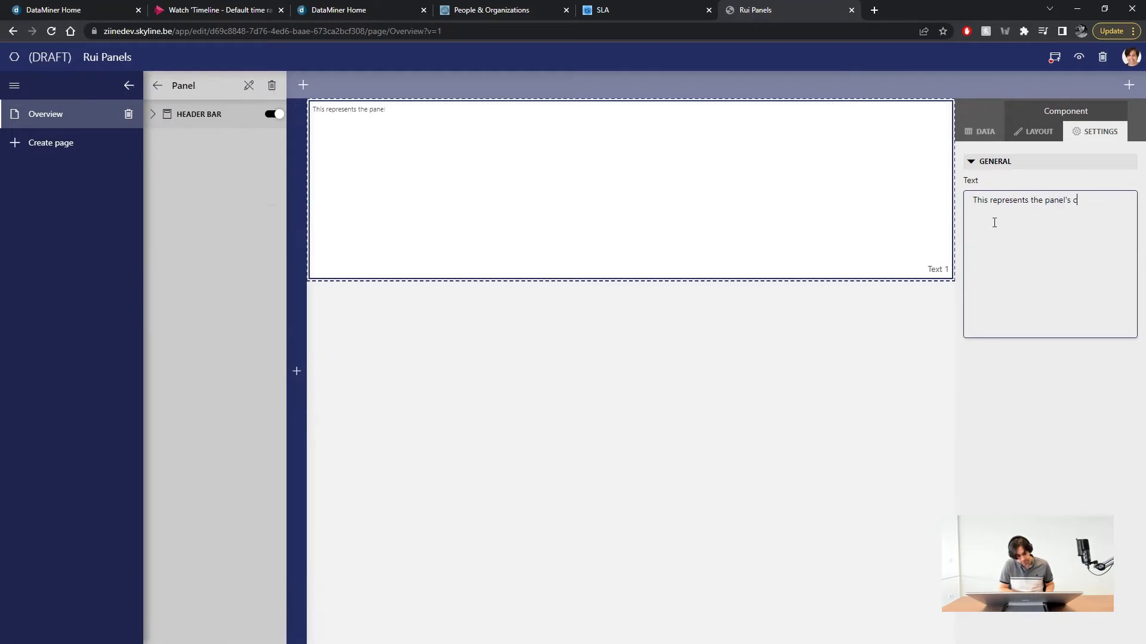
{"action": "type", "text": "ontent"}
{"action": "left_click", "coordinate": [749, 377]}
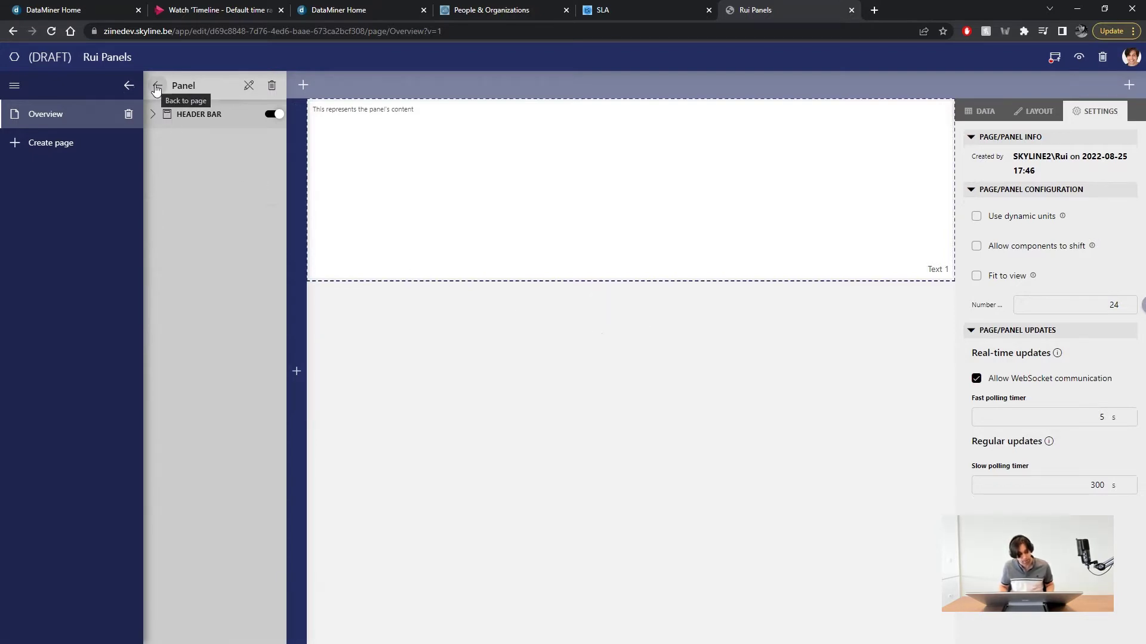
- Add an 'Open Panel' button to the Overview page's header bar
{"action": "left_click", "coordinate": [156, 87]}
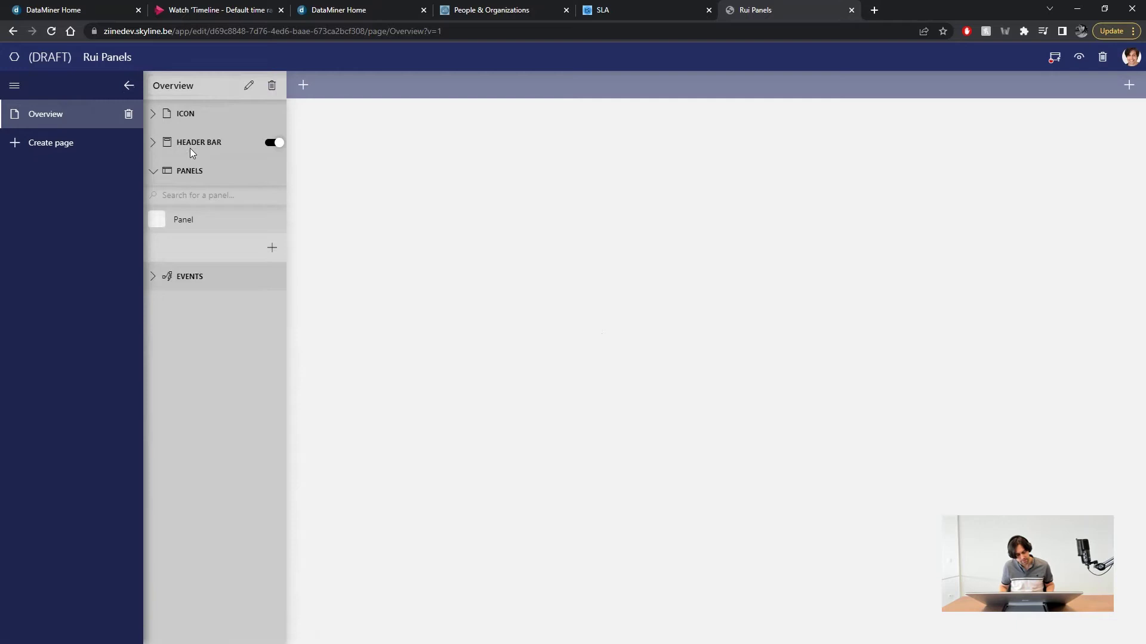
{"action": "left_click", "coordinate": [153, 144]}
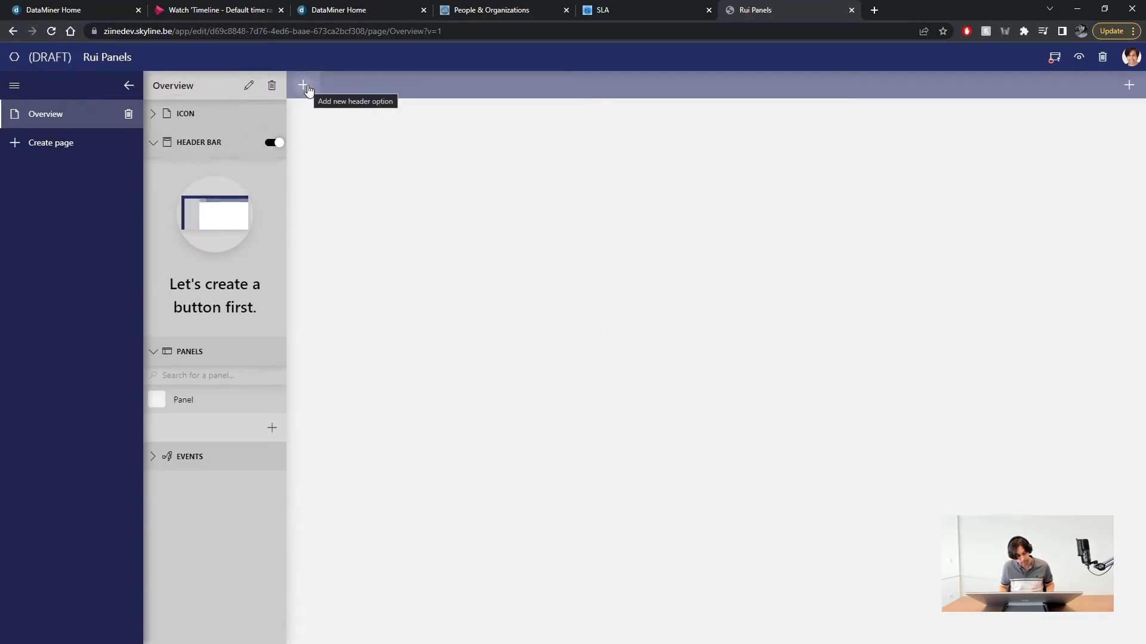
{"action": "left_click", "coordinate": [305, 86]}
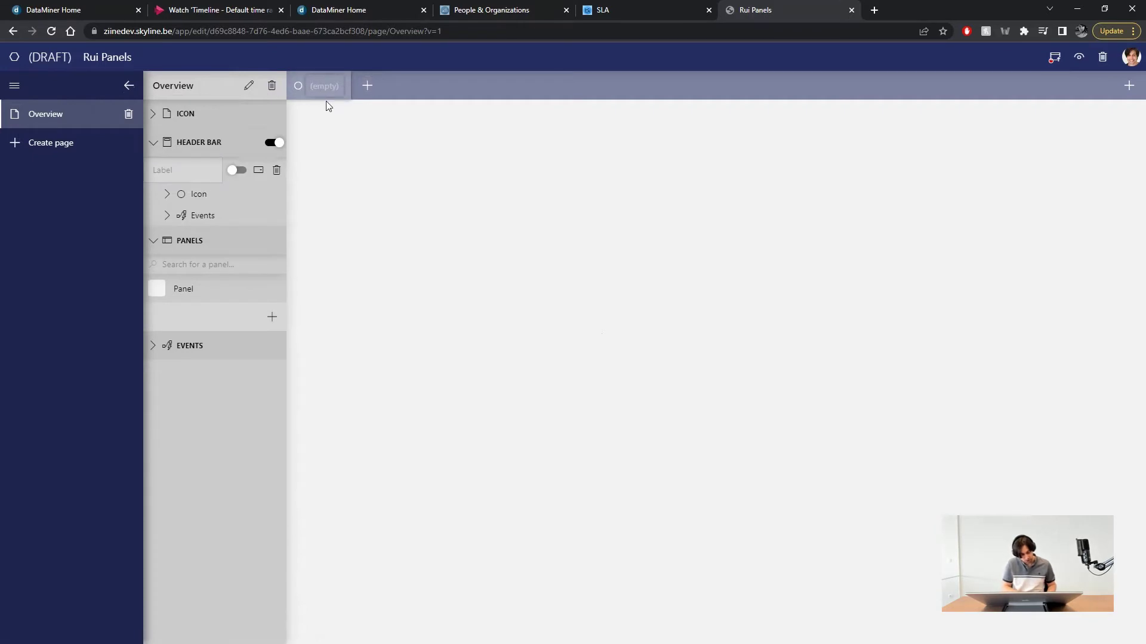
{"action": "type", "text": "Open Panel"}
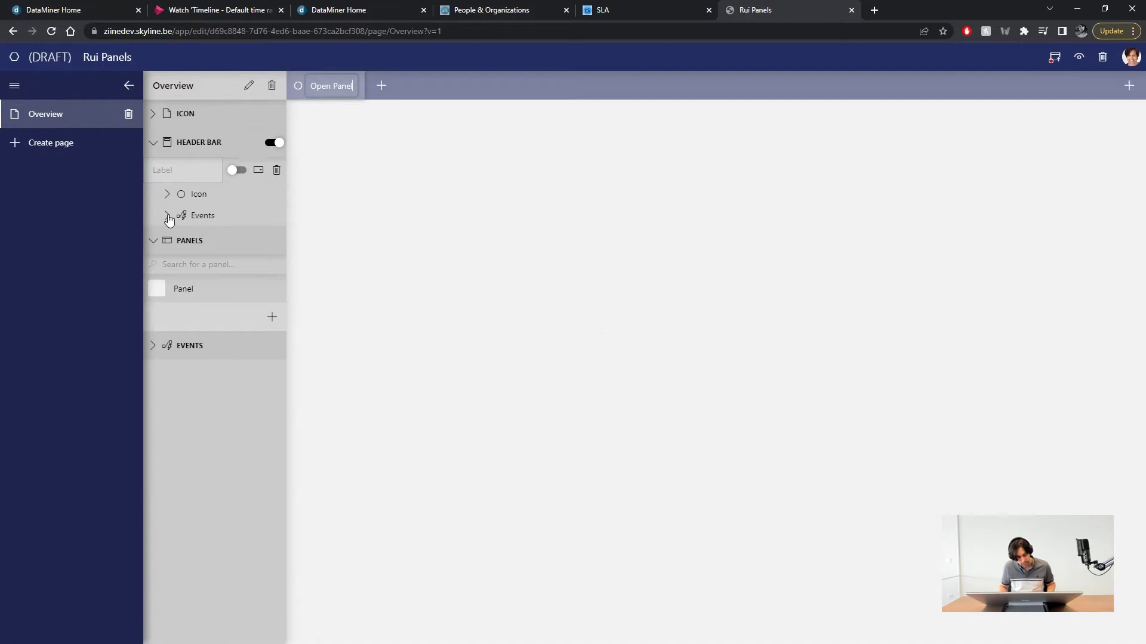
- Make the Open Panel button's click open Panel on the left
{"action": "left_click", "coordinate": [168, 217]}
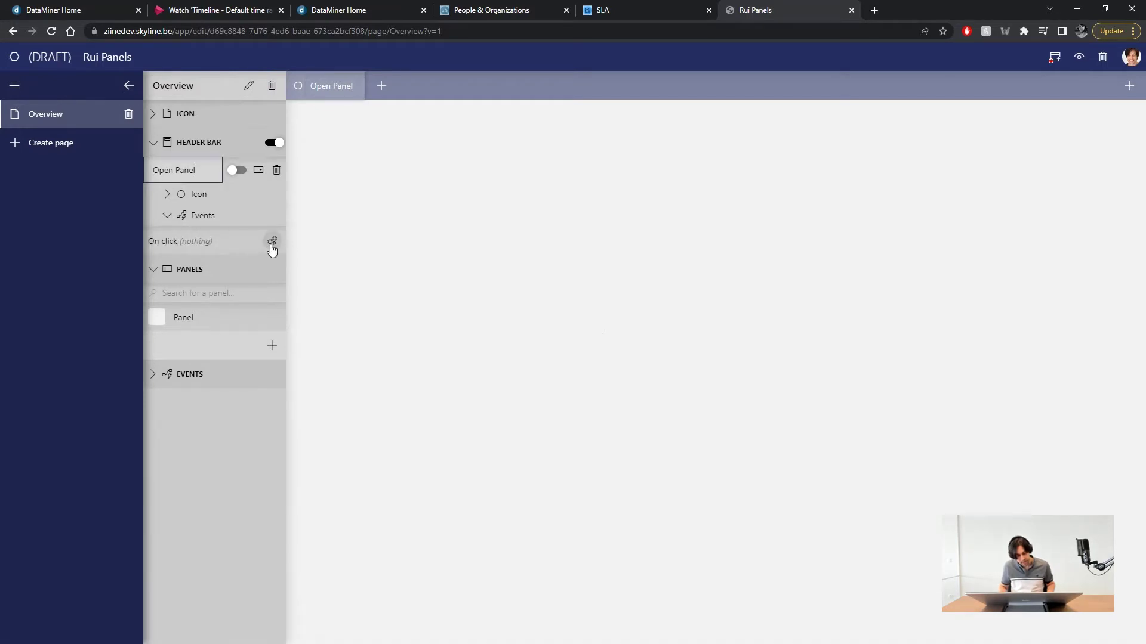
{"action": "left_click", "coordinate": [272, 241]}
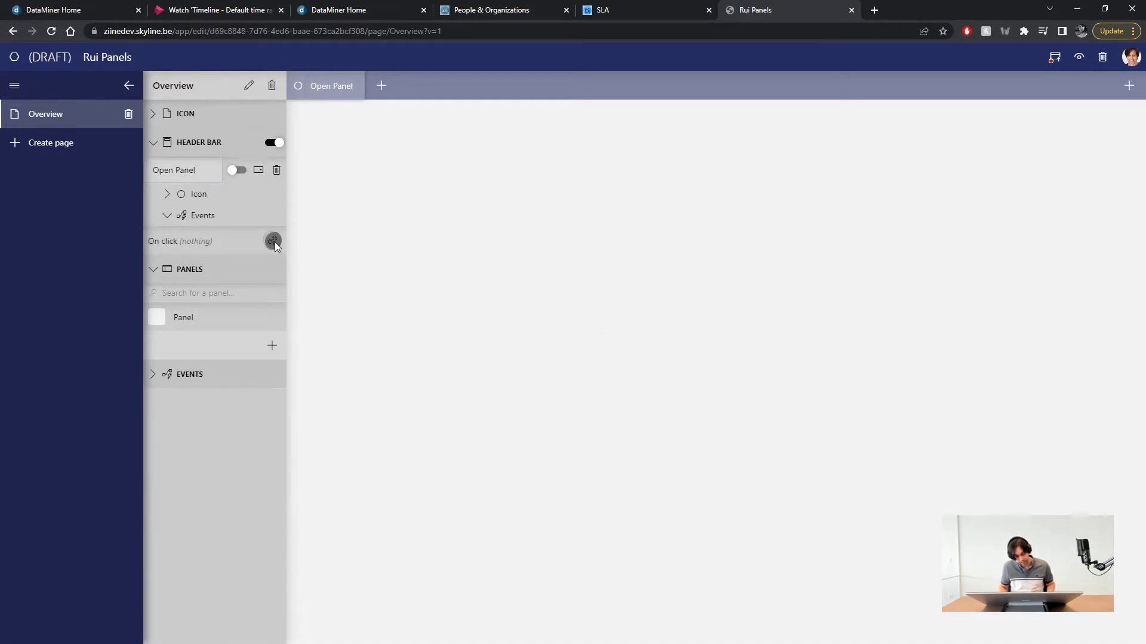
{"action": "left_click", "coordinate": [504, 244]}
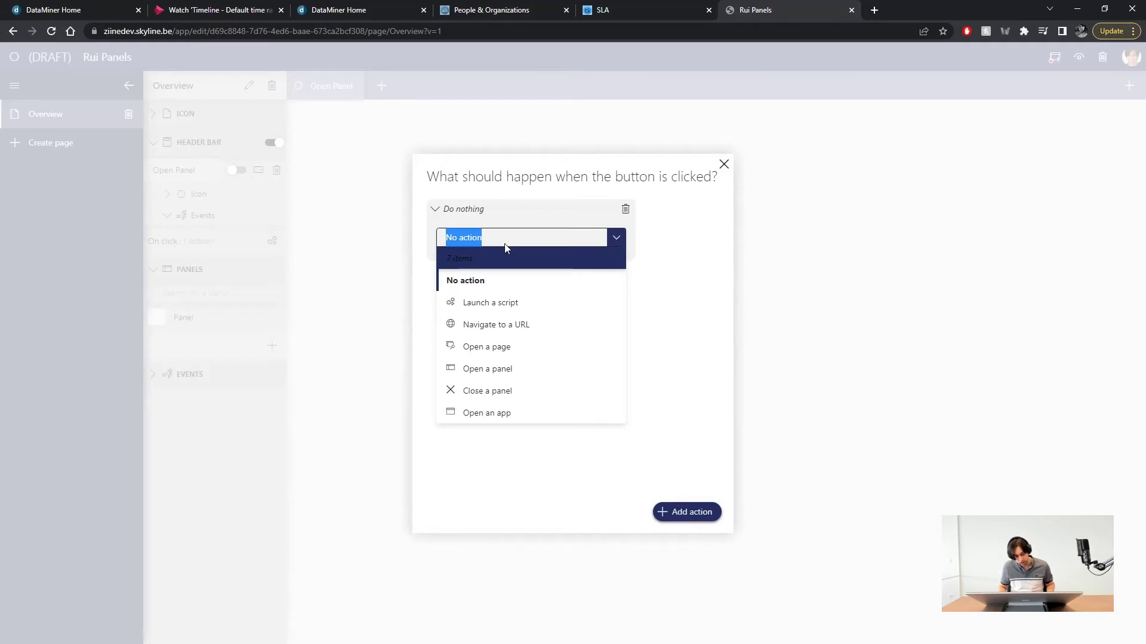
{"action": "left_click", "coordinate": [487, 369]}
{"action": "left_click", "coordinate": [498, 281]}
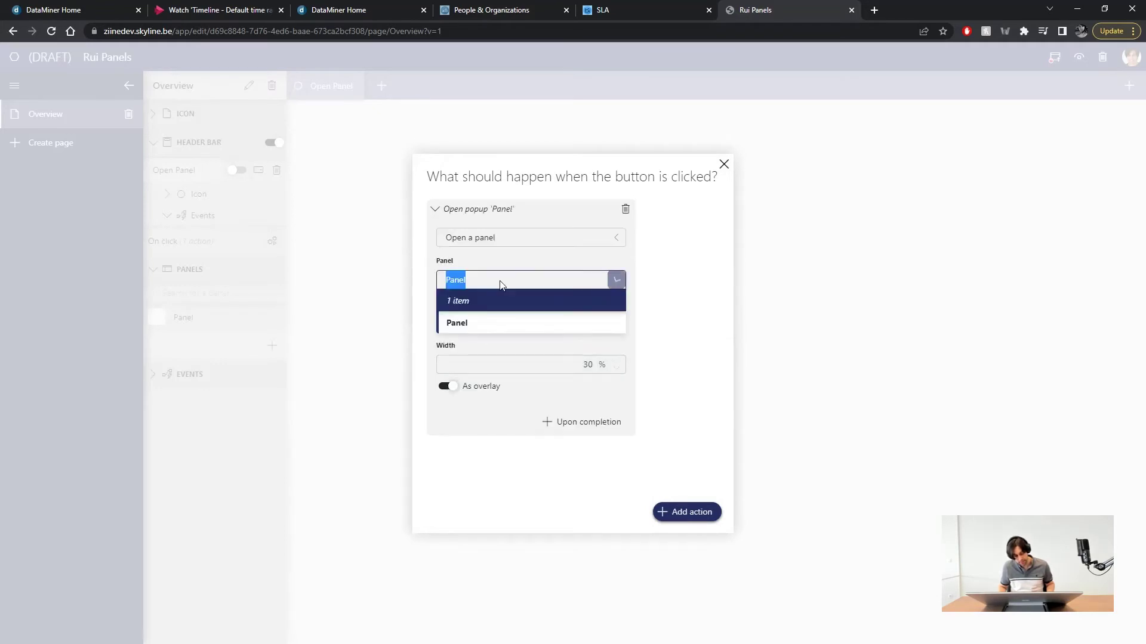
{"action": "left_click", "coordinate": [468, 324]}
{"action": "left_click", "coordinate": [515, 324]}
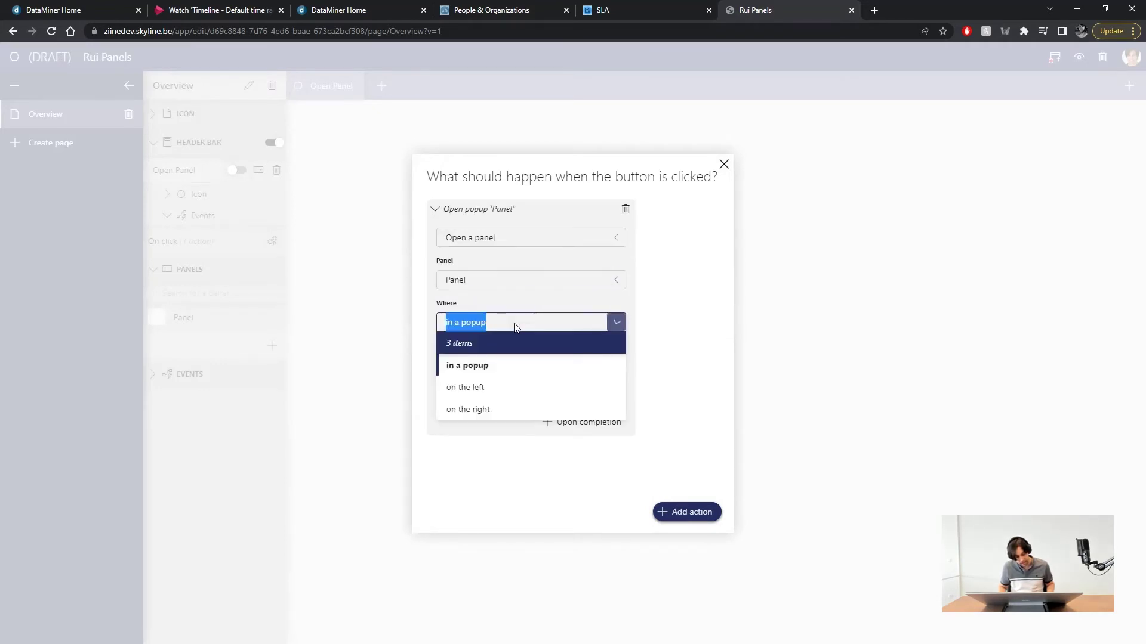
{"action": "left_click", "coordinate": [470, 387]}
{"action": "left_click", "coordinate": [579, 365]}
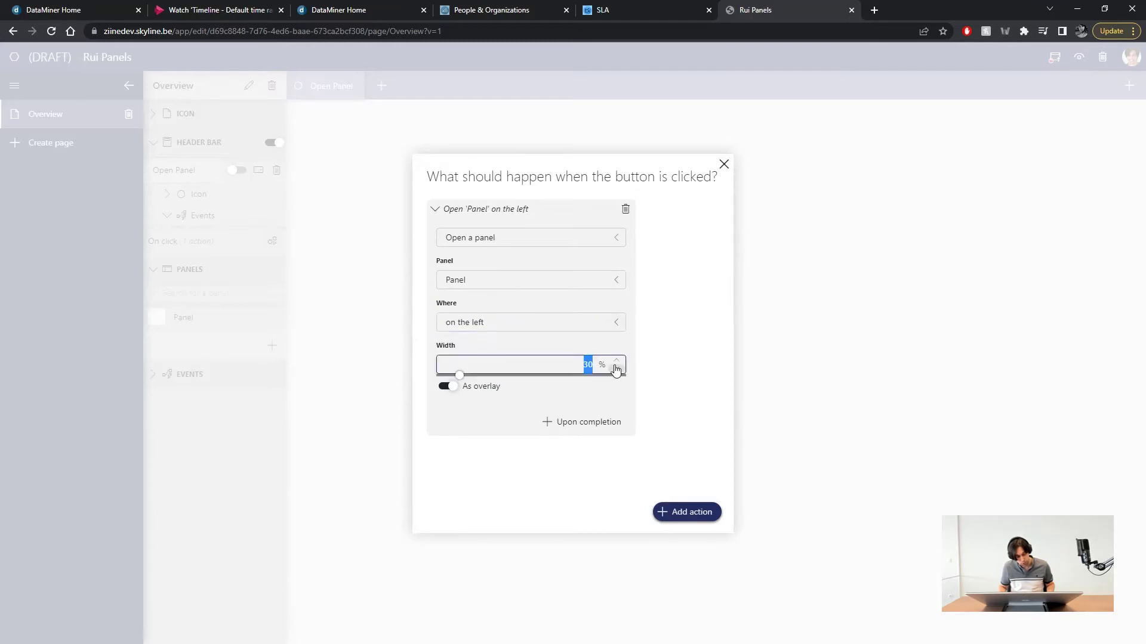
{"action": "left_click", "coordinate": [810, 287]}
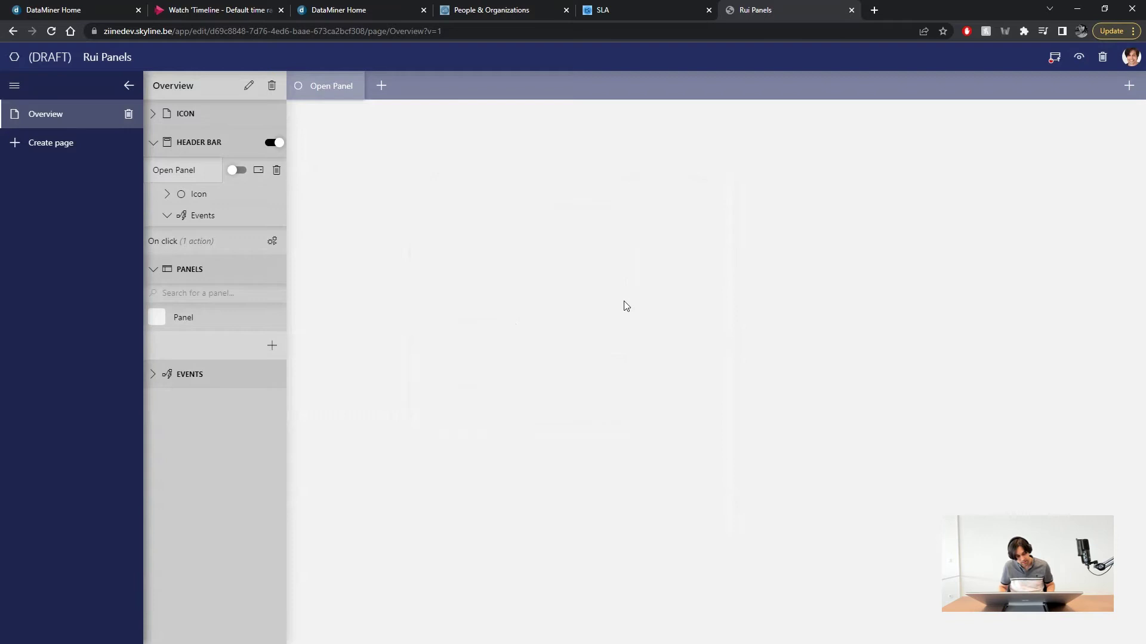
{"action": "left_click", "coordinate": [1086, 59]}
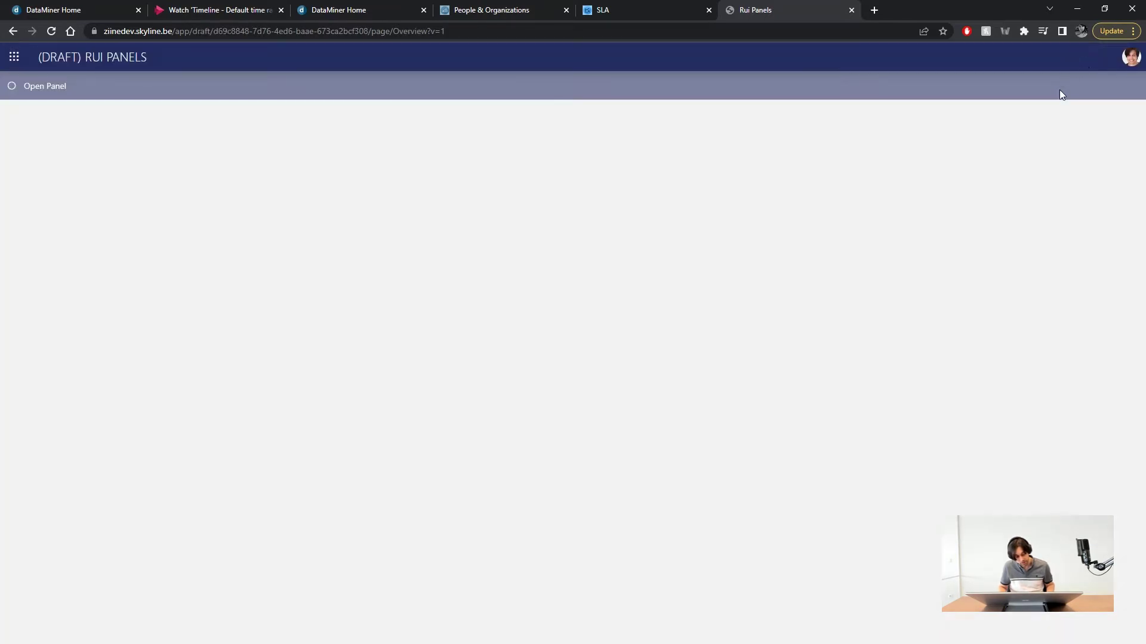
{"action": "left_click", "coordinate": [51, 88]}
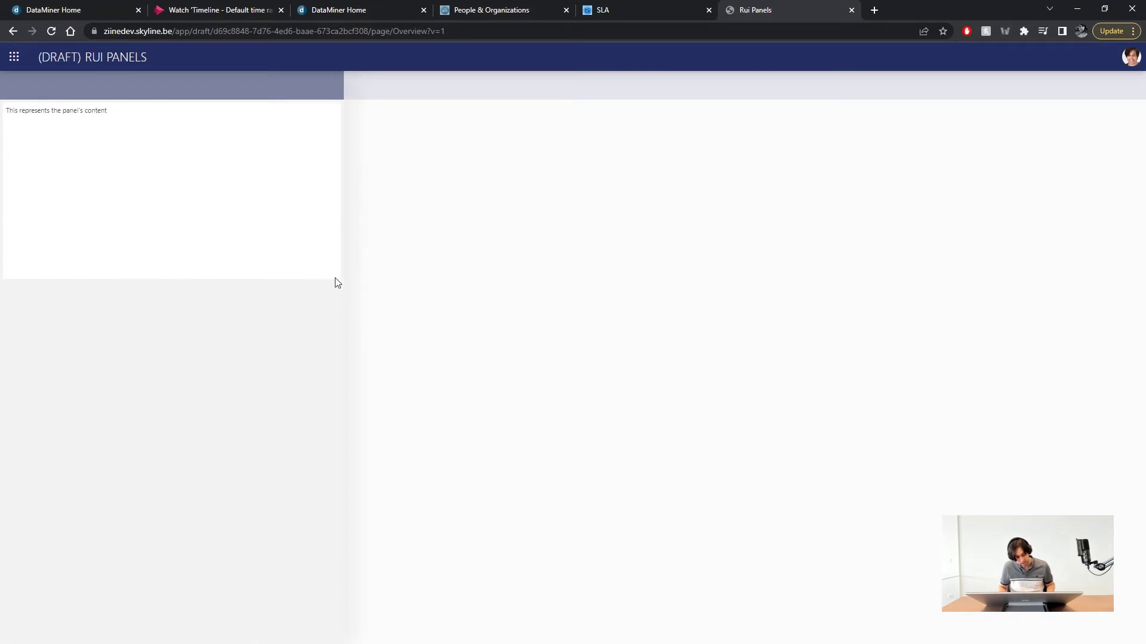
{"action": "left_click", "coordinate": [645, 289]}
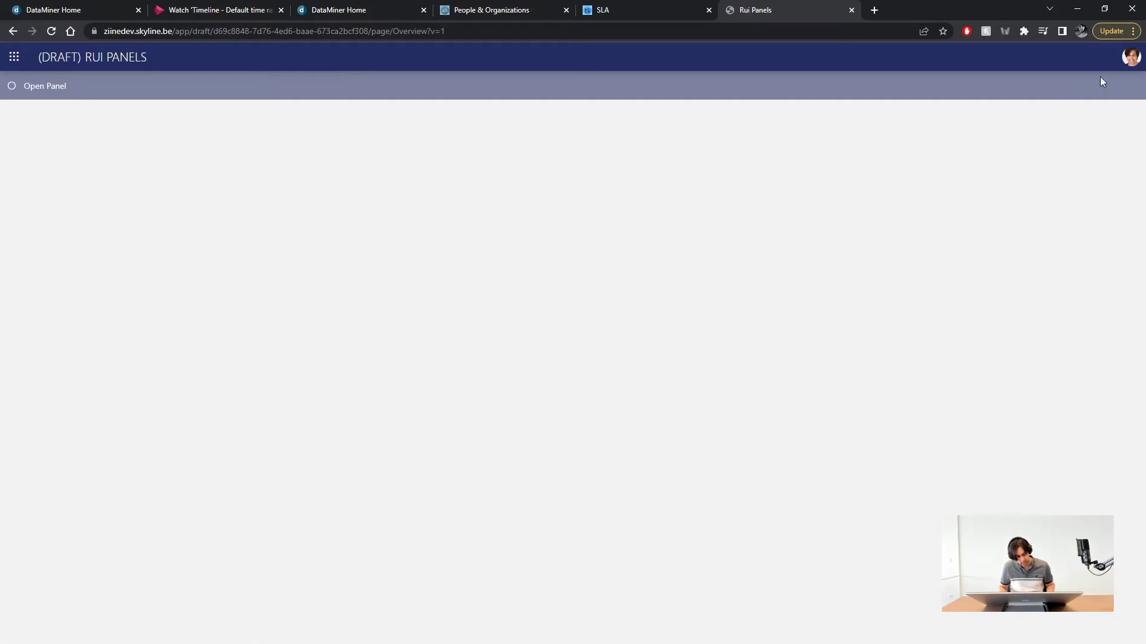
{"action": "left_click", "coordinate": [1131, 57]}
- Back in edit mode, open Panel and add a new button to its header bar
{"action": "left_click", "coordinate": [1008, 126]}
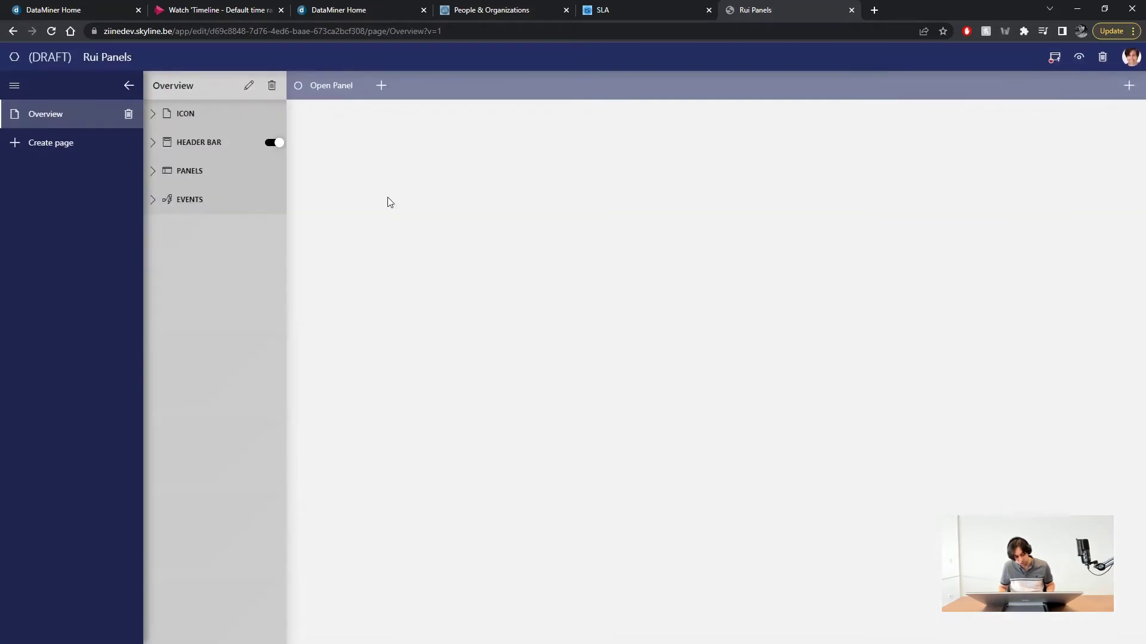
{"action": "left_click", "coordinate": [151, 172]}
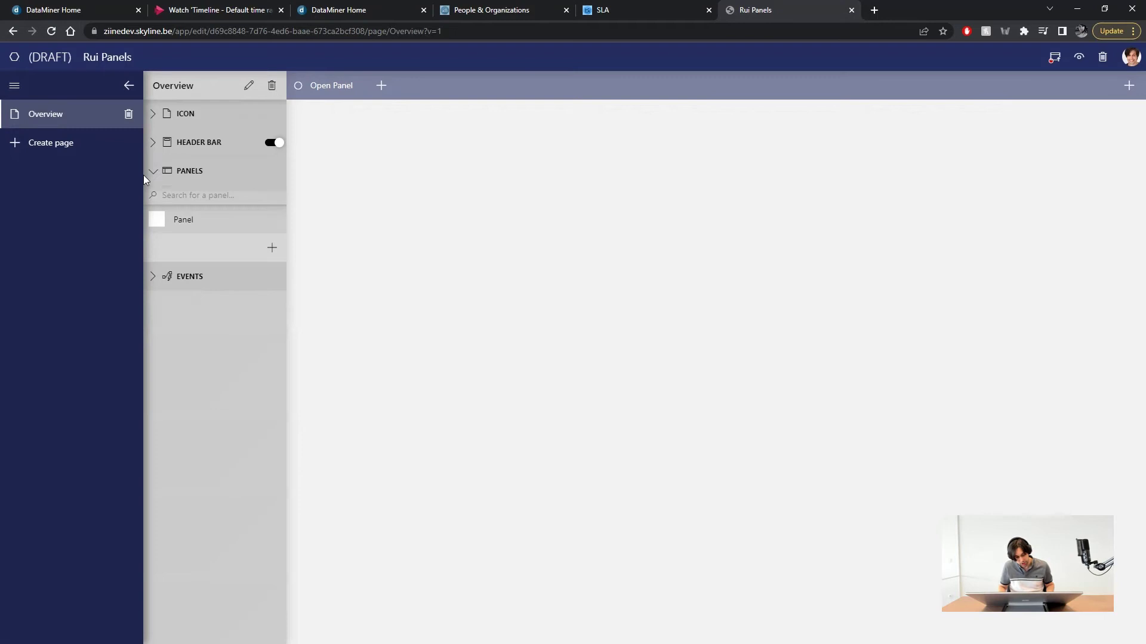
{"action": "left_click", "coordinate": [249, 221]}
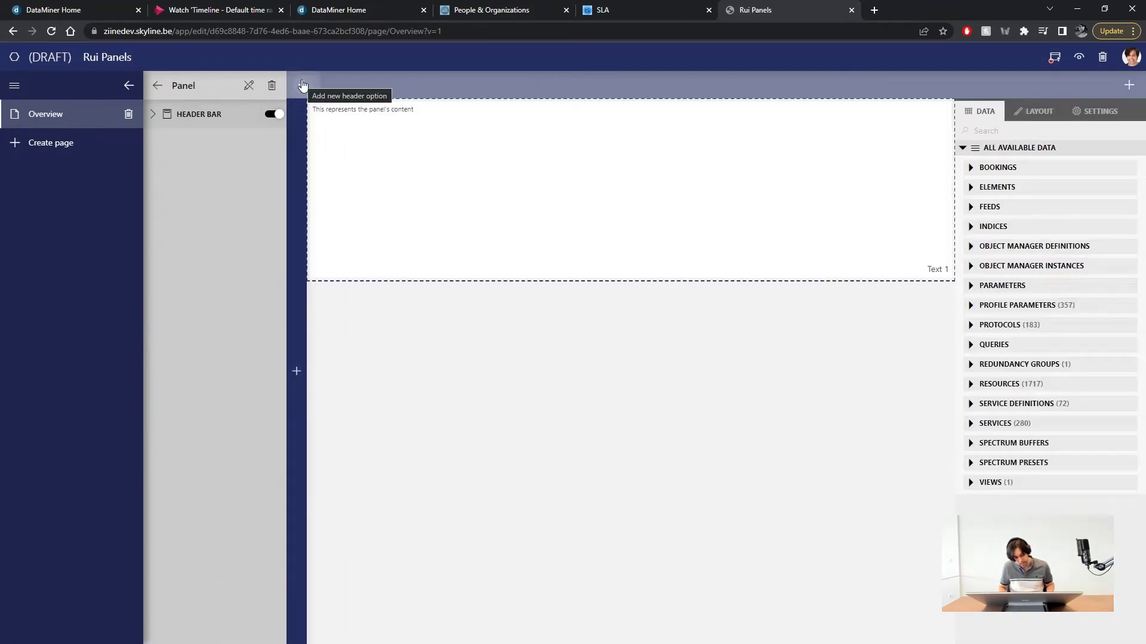
{"action": "left_click", "coordinate": [303, 85]}
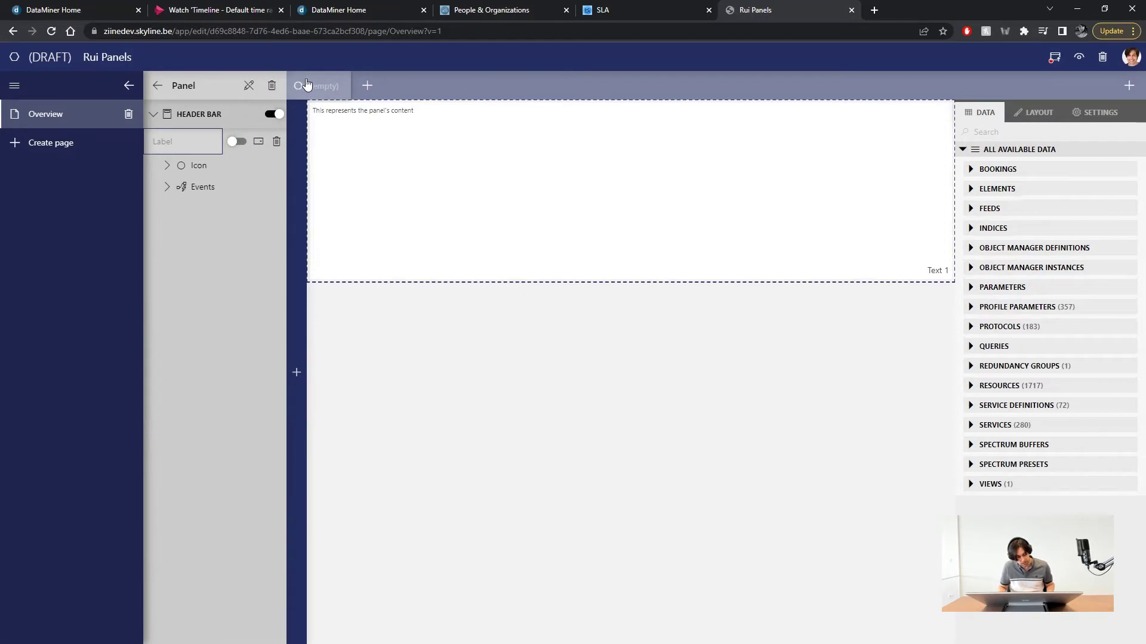
{"action": "left_click", "coordinate": [317, 83]}
- Label the panel button 'Close' and make its click close this panel (Panel)
{"action": "type", "text": "Clos"}
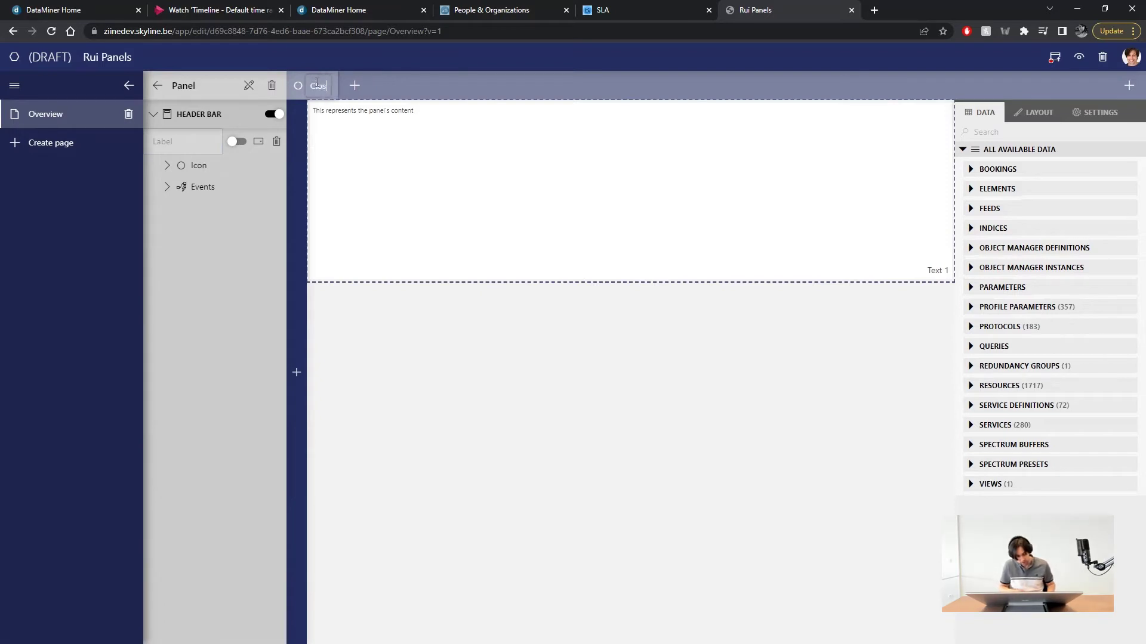
{"action": "type", "text": "e"}
{"action": "left_click", "coordinate": [167, 189]}
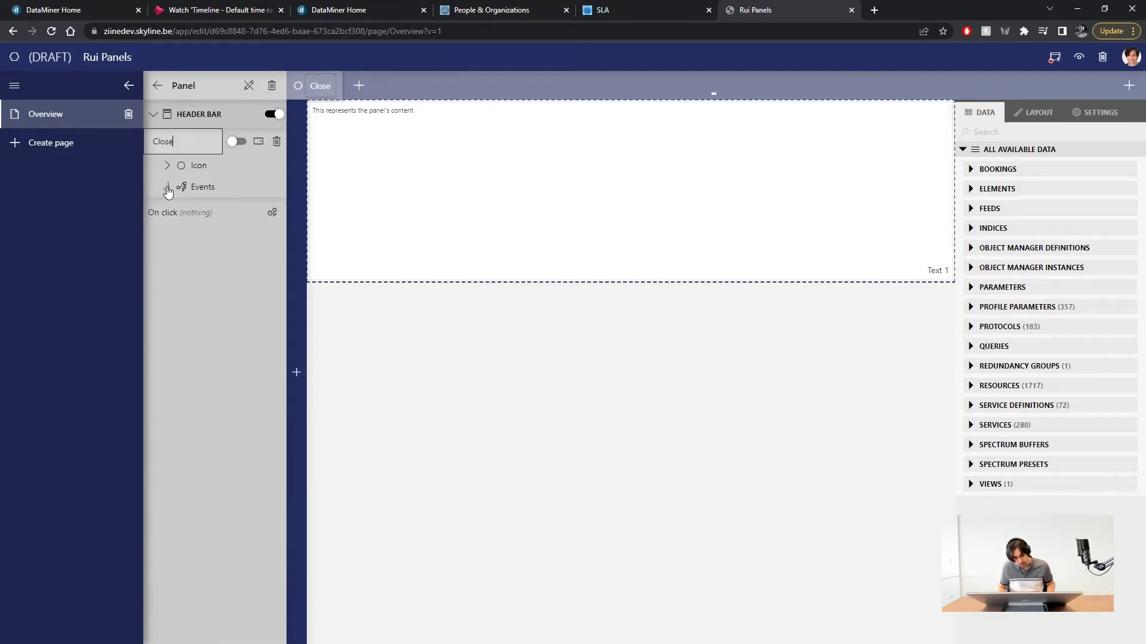
{"action": "left_click", "coordinate": [272, 212]}
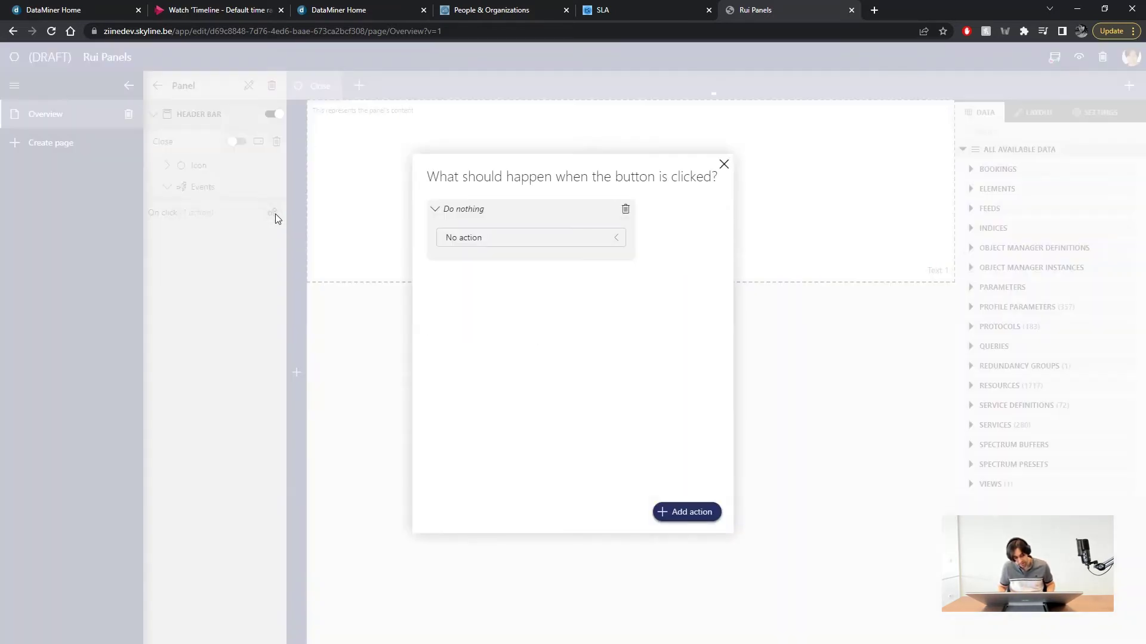
{"action": "left_click", "coordinate": [493, 238]}
{"action": "left_click", "coordinate": [486, 391]}
{"action": "left_click", "coordinate": [489, 280]}
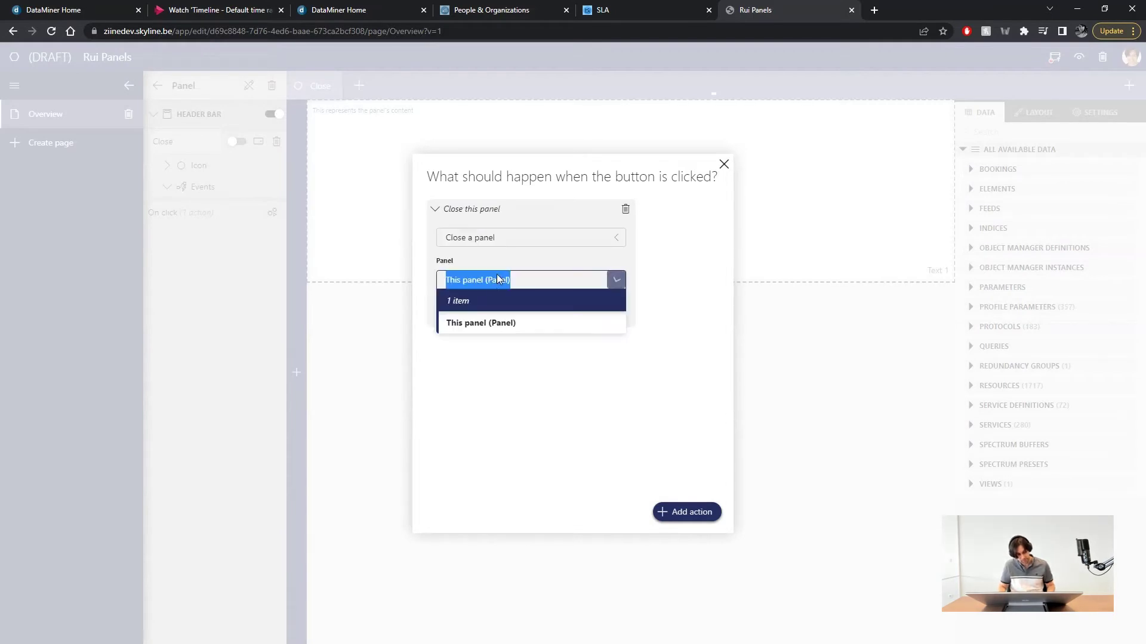
{"action": "left_click", "coordinate": [471, 330]}
{"action": "left_click", "coordinate": [772, 352]}
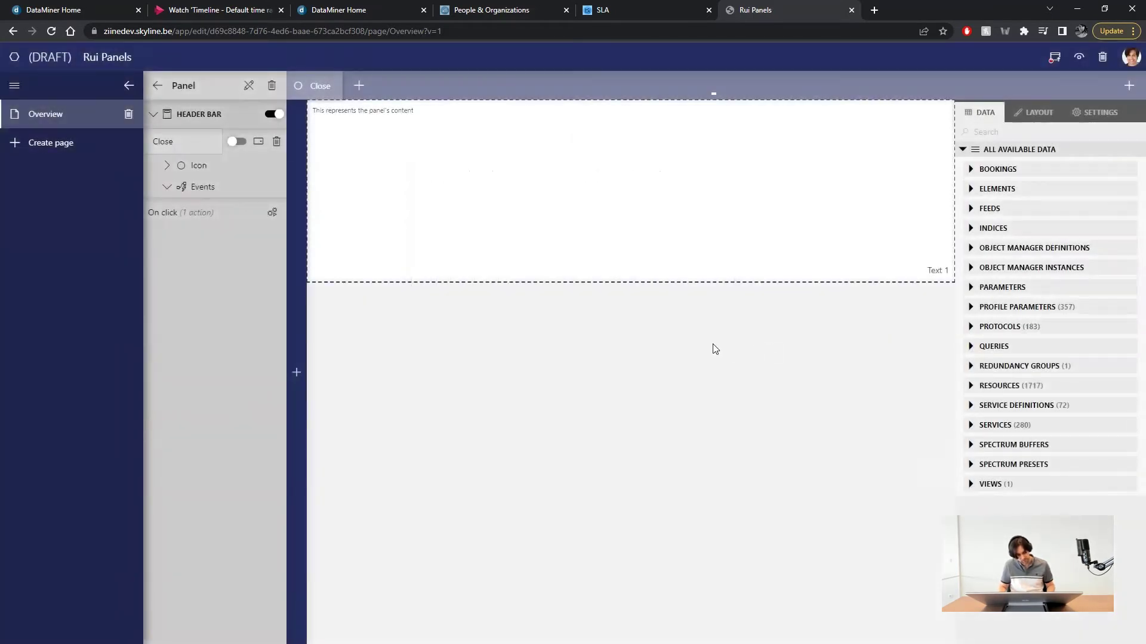
- Preview the app and test that Open Panel and Close show and hide the panel
{"action": "left_click", "coordinate": [1078, 58]}
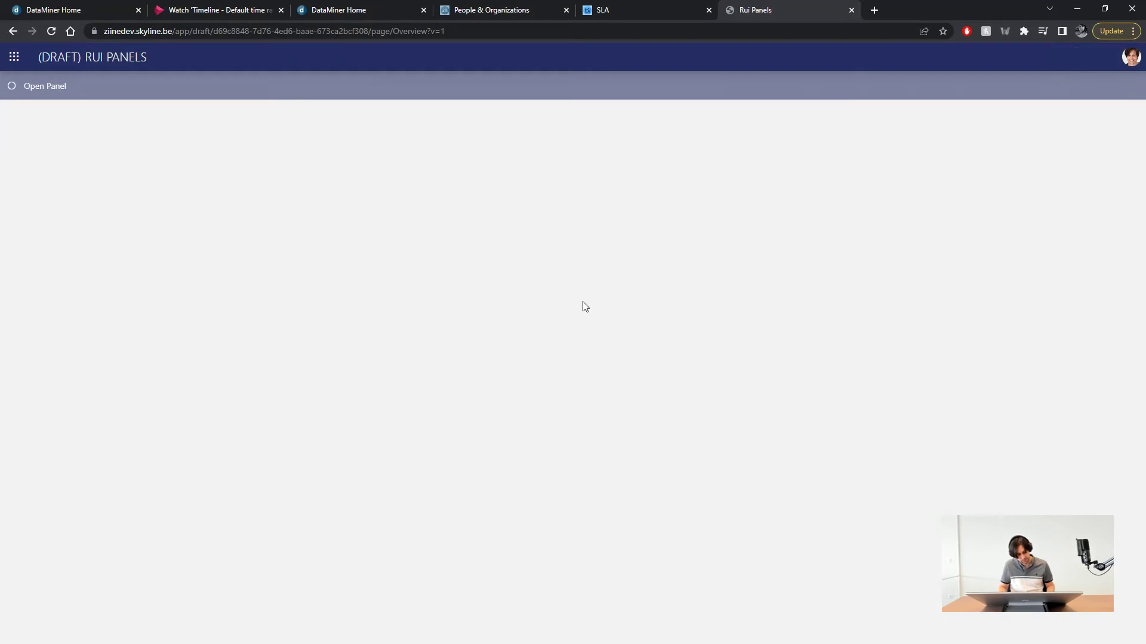
{"action": "left_click", "coordinate": [44, 88]}
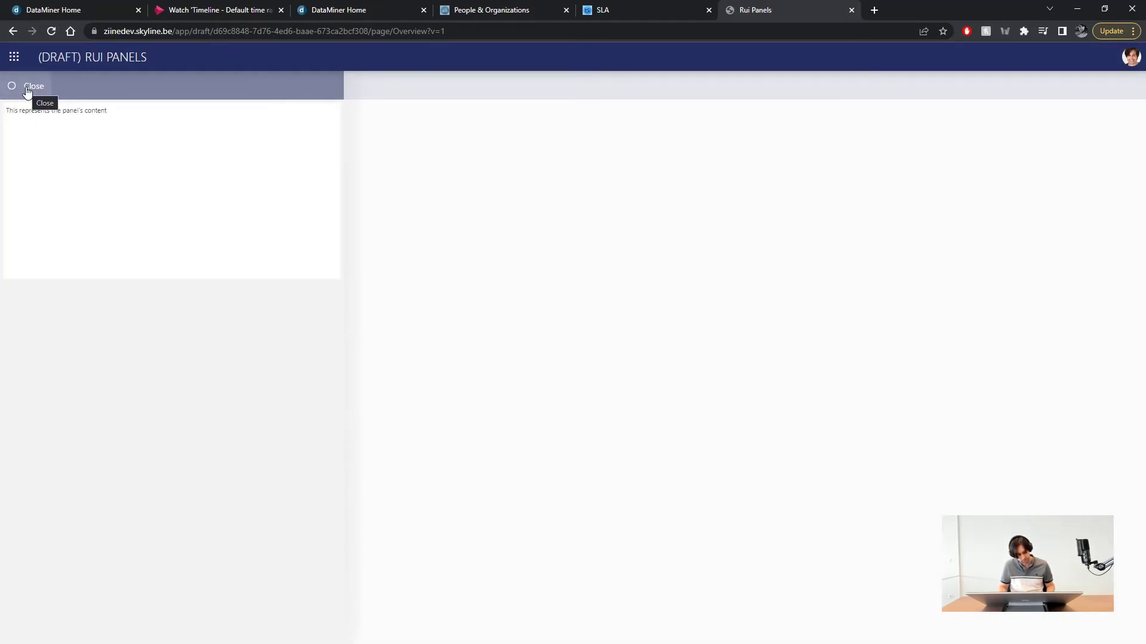
{"action": "left_click", "coordinate": [26, 87]}
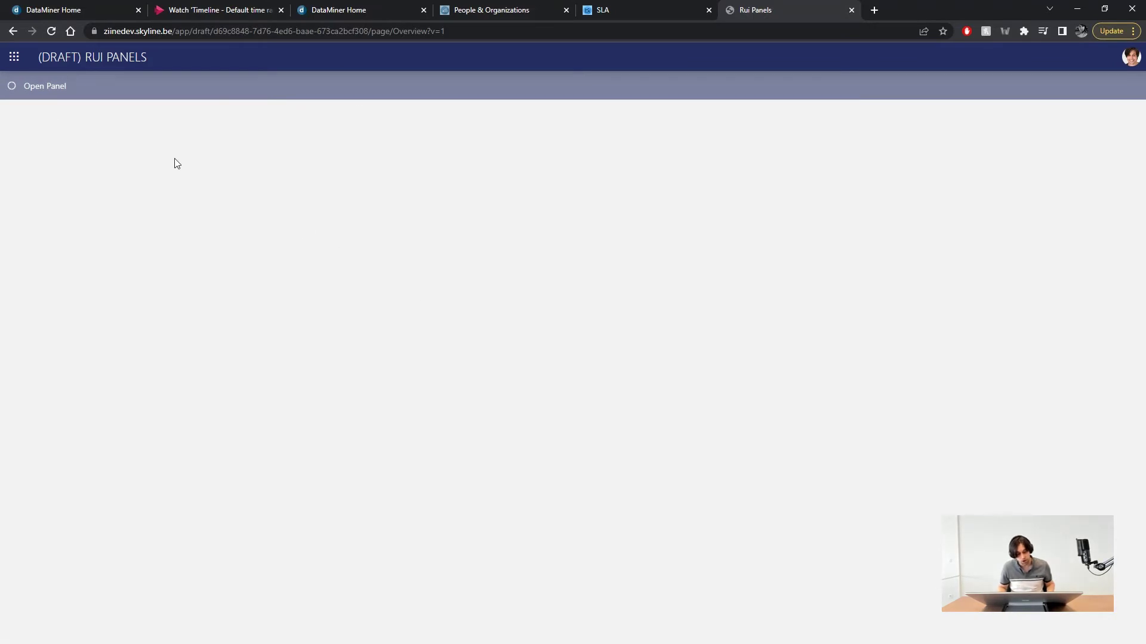
{"action": "left_click", "coordinate": [52, 87]}
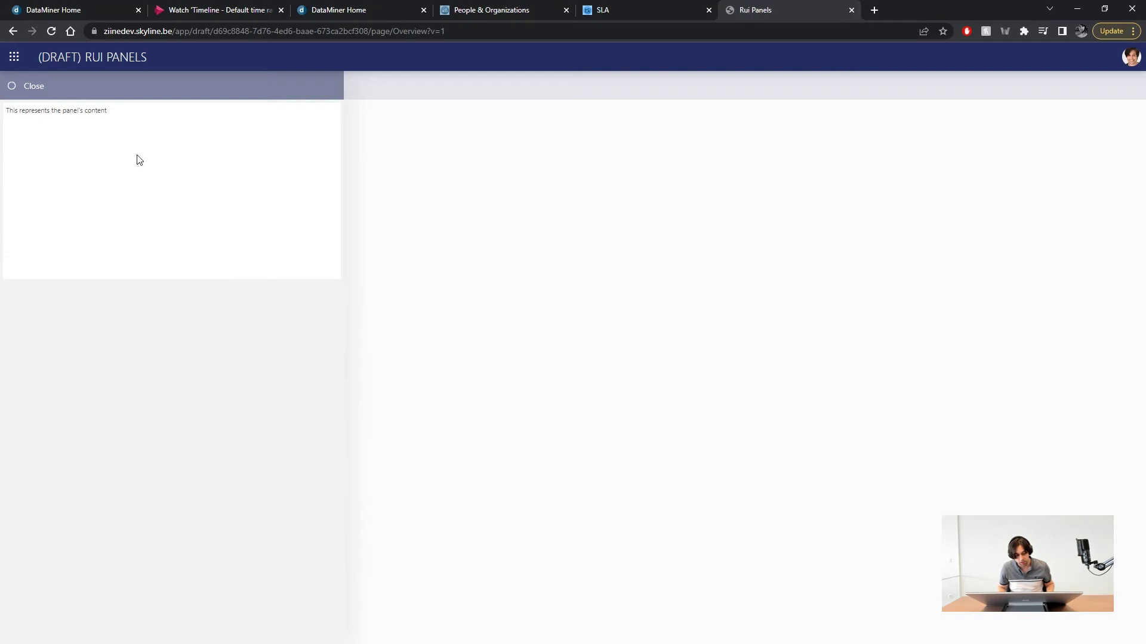
- Return to edit mode and delete Panel's Text 1 placeholder component
{"action": "left_click", "coordinate": [1131, 56]}
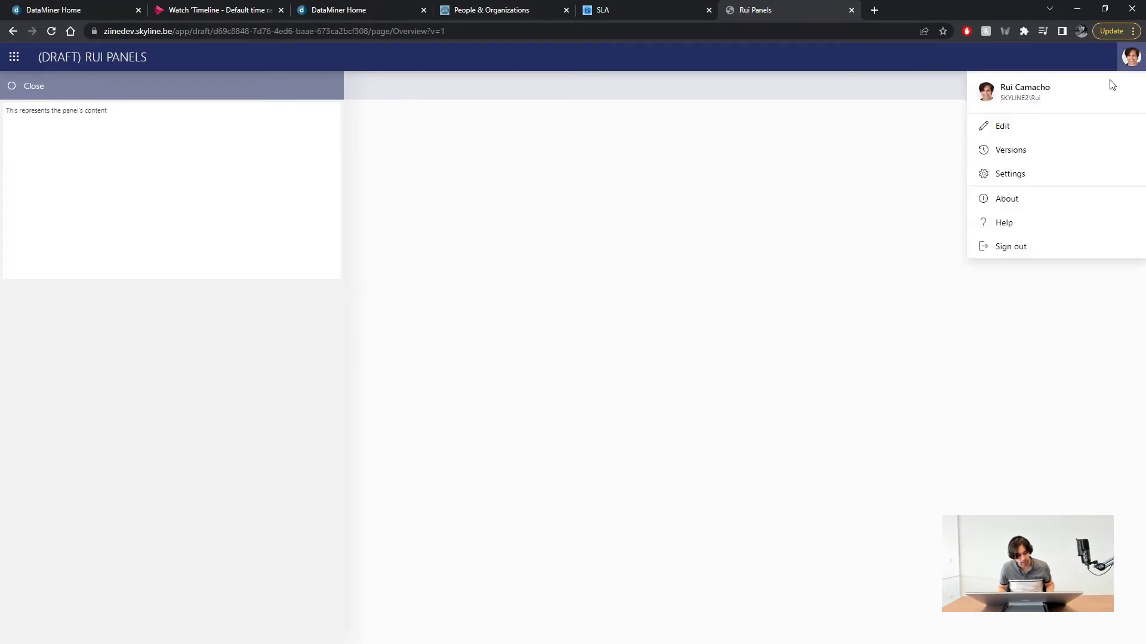
{"action": "left_click", "coordinate": [1018, 132]}
{"action": "left_click", "coordinate": [154, 173]}
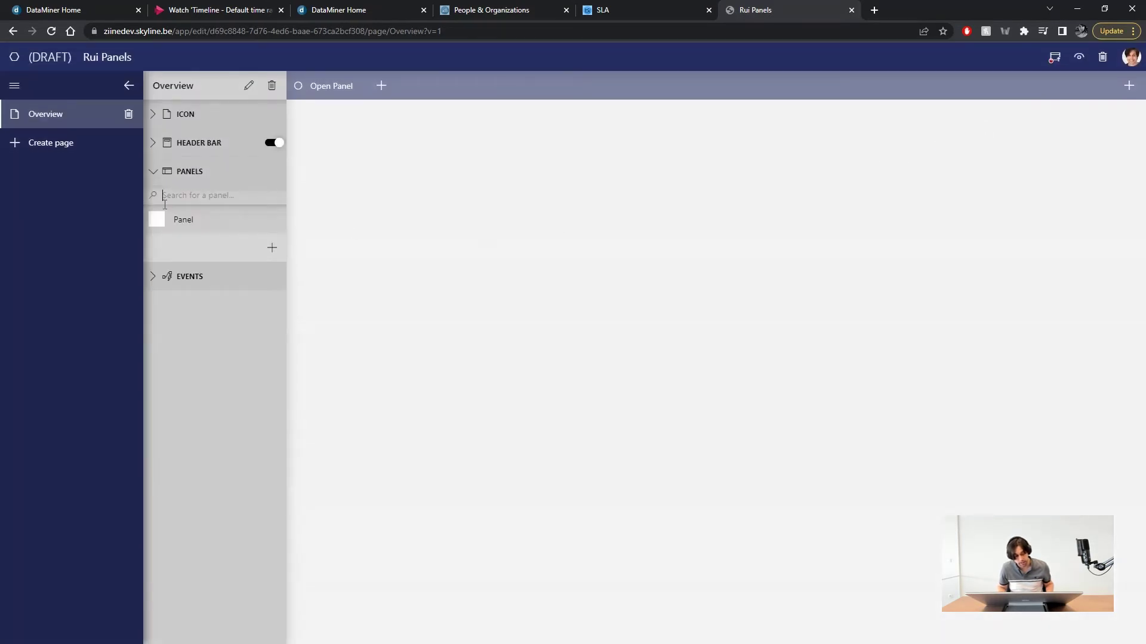
{"action": "left_click", "coordinate": [243, 225]}
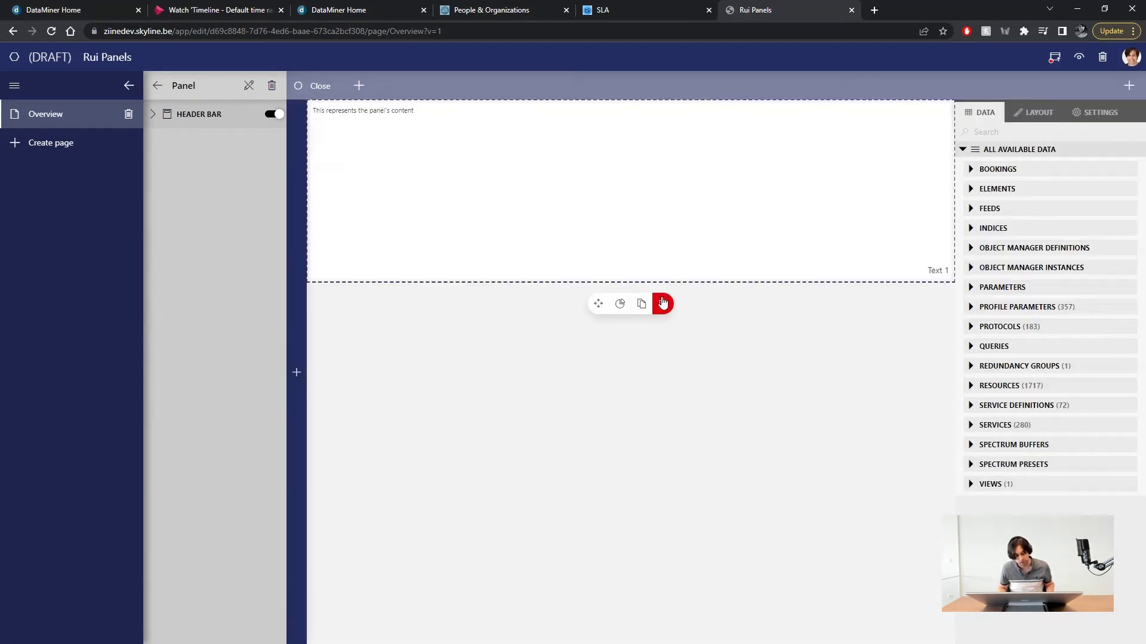
{"action": "left_click", "coordinate": [662, 303]}
{"action": "left_click", "coordinate": [781, 397]}
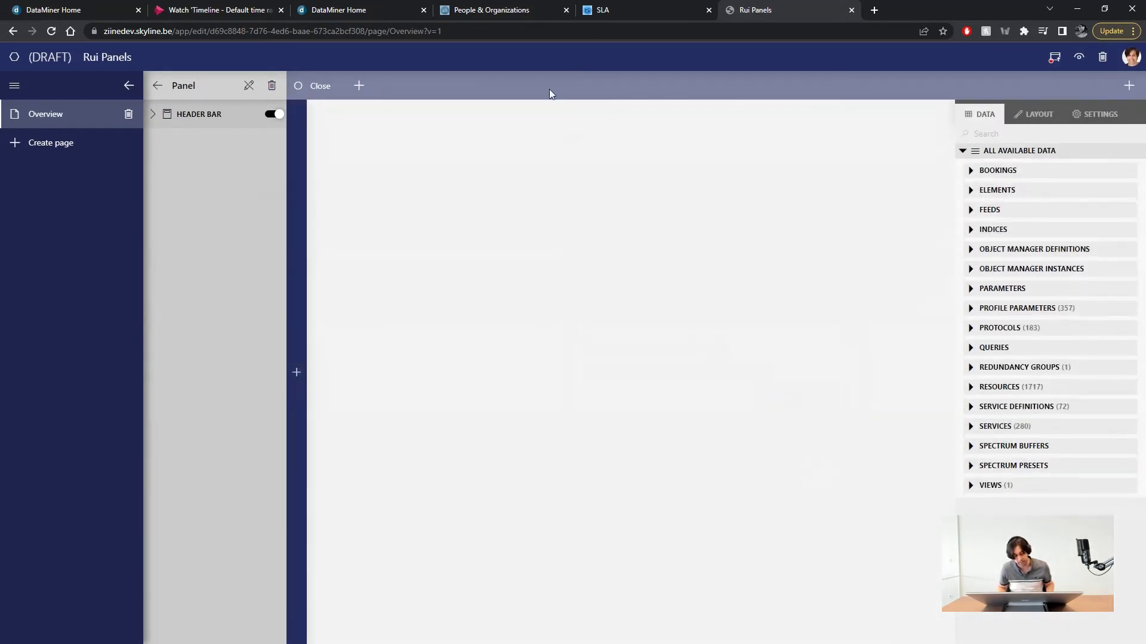
- Review the People & Organizations new-contact form fields for reference
{"action": "left_click", "coordinate": [505, 10]}
{"action": "scroll", "coordinate": [872, 218], "scroll_direction": "down", "scroll_amount": 3}
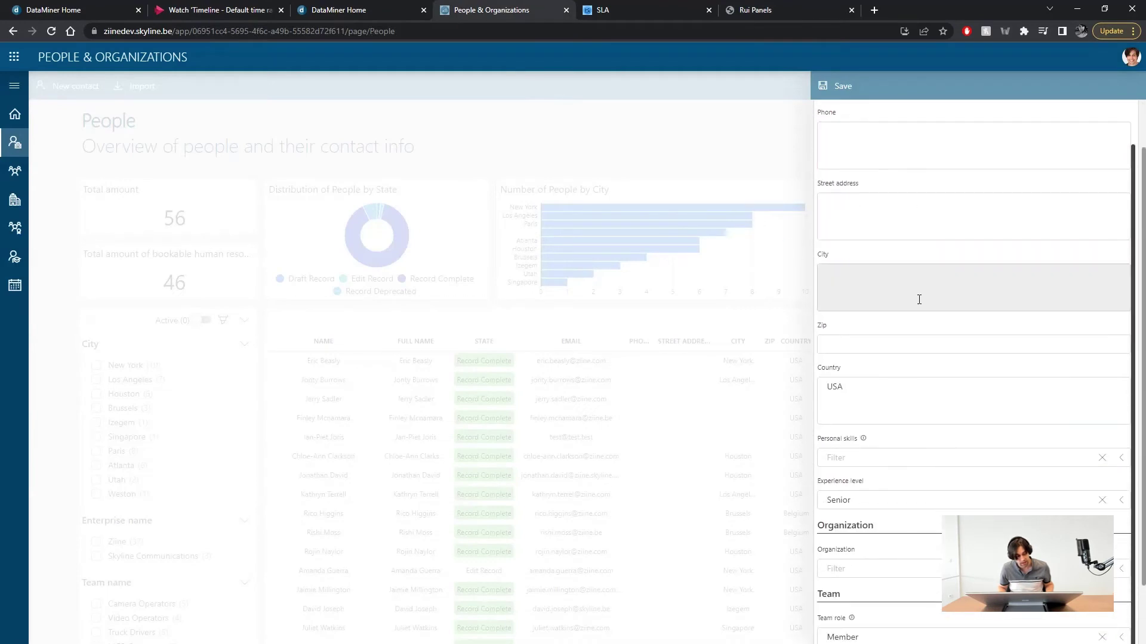
{"action": "scroll", "coordinate": [917, 300], "scroll_direction": "up", "scroll_amount": 2}
{"action": "scroll", "coordinate": [920, 277], "scroll_direction": "down", "scroll_amount": 2}
{"action": "scroll", "coordinate": [916, 278], "scroll_direction": "up", "scroll_amount": 2}
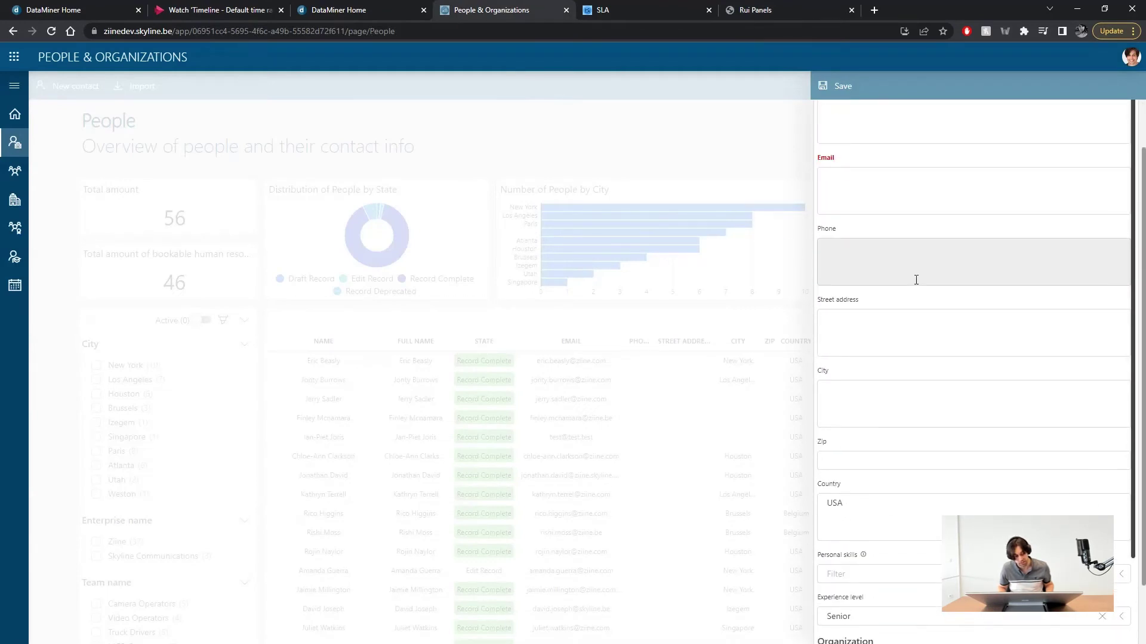
- Add a Form component to Panel and enlarge it to fill the panel
{"action": "left_click", "coordinate": [750, 7]}
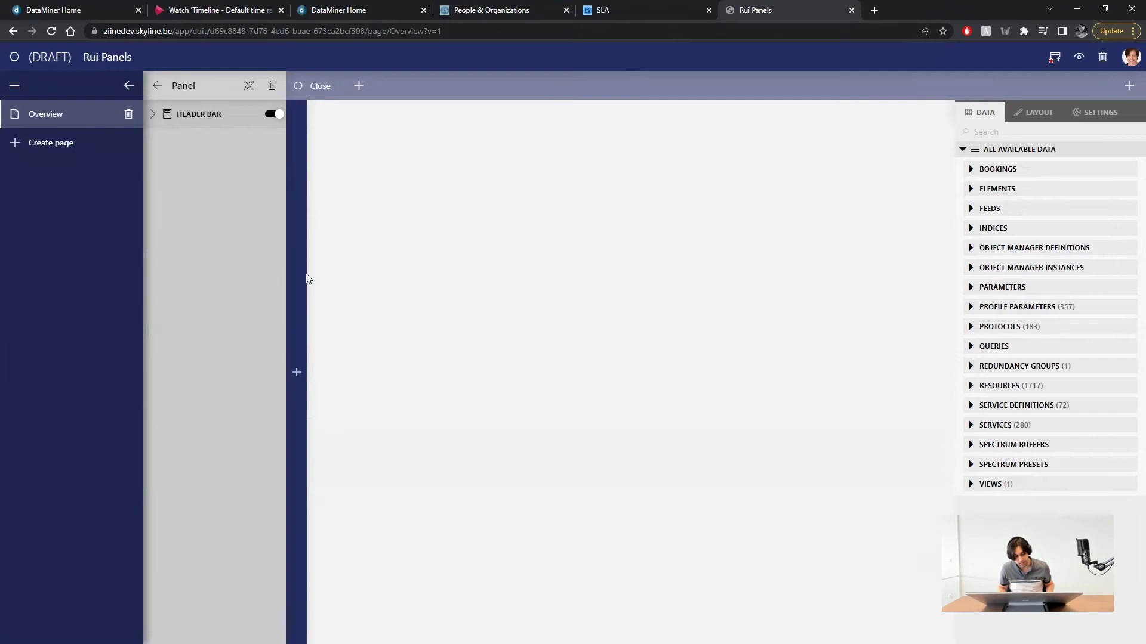
{"action": "mouse_move", "coordinate": [307, 273]}
{"action": "left_click_drag", "start_coordinate": [346, 162], "coordinate": [332, 145]}
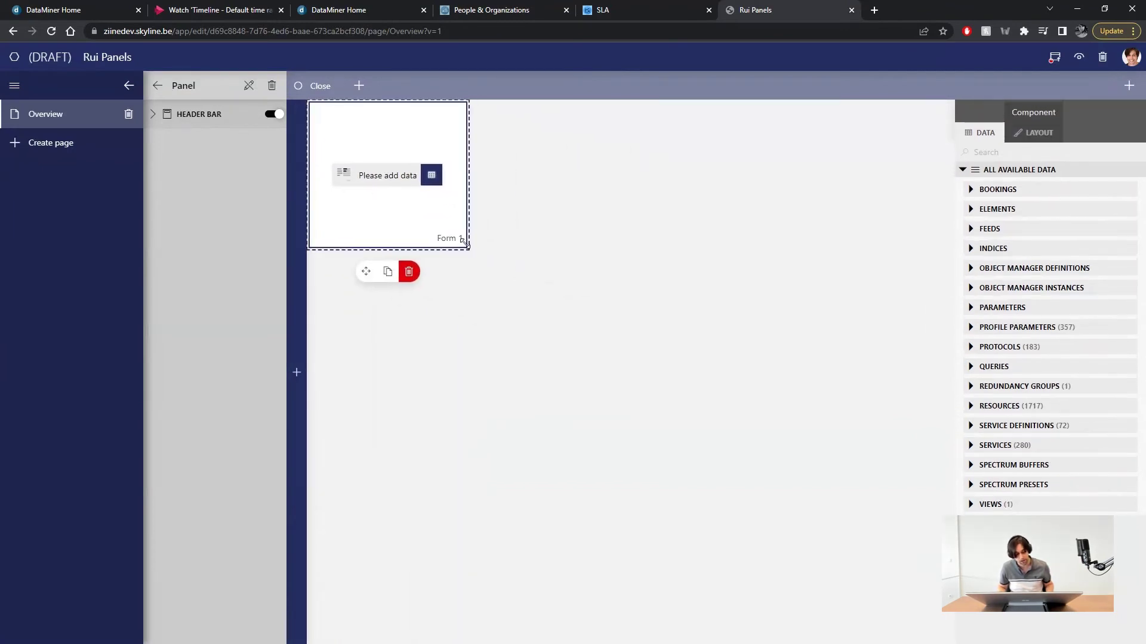
{"action": "left_click_drag", "start_coordinate": [463, 242], "coordinate": [950, 602]}
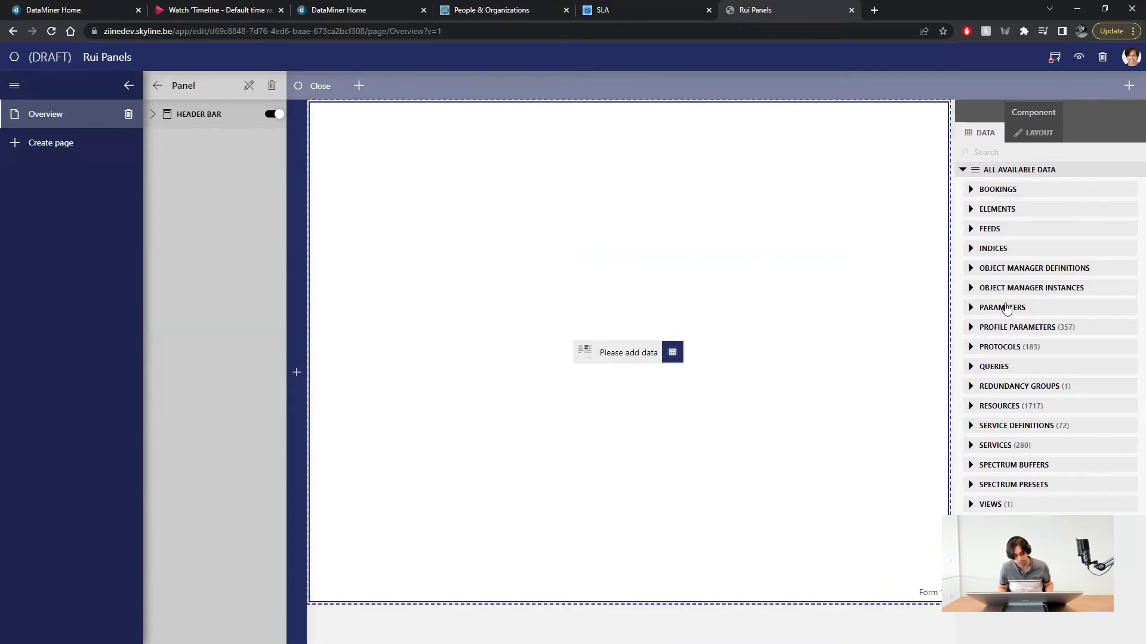
- Bind the (p&o) Contact definition to the form and extend it to show all fields
{"action": "left_click", "coordinate": [971, 269]}
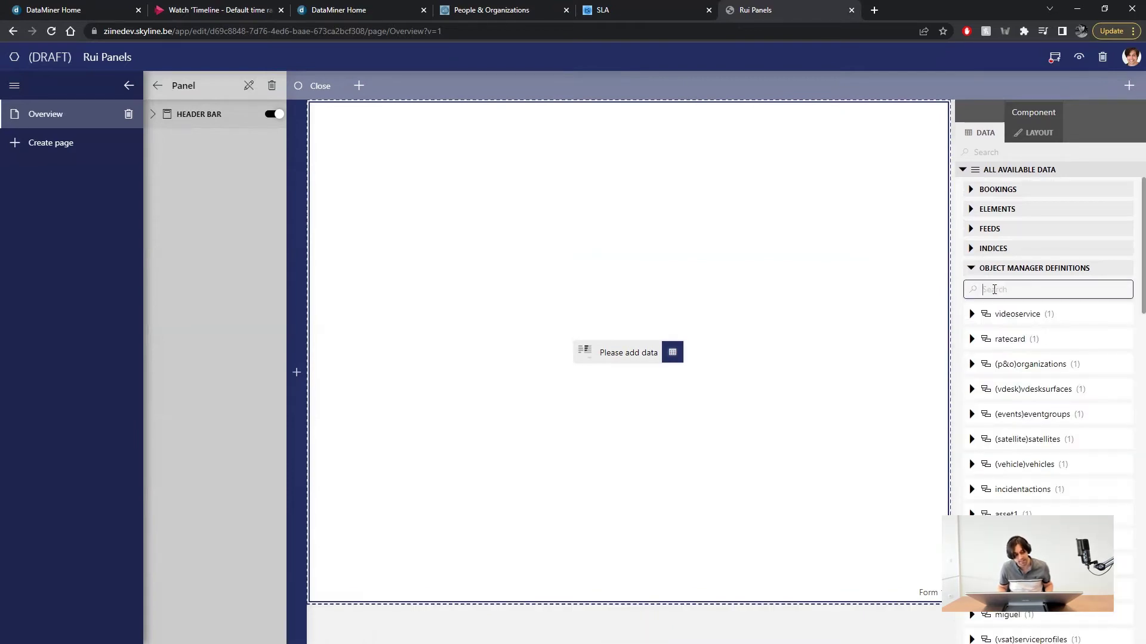
{"action": "type", "text": "conta"}
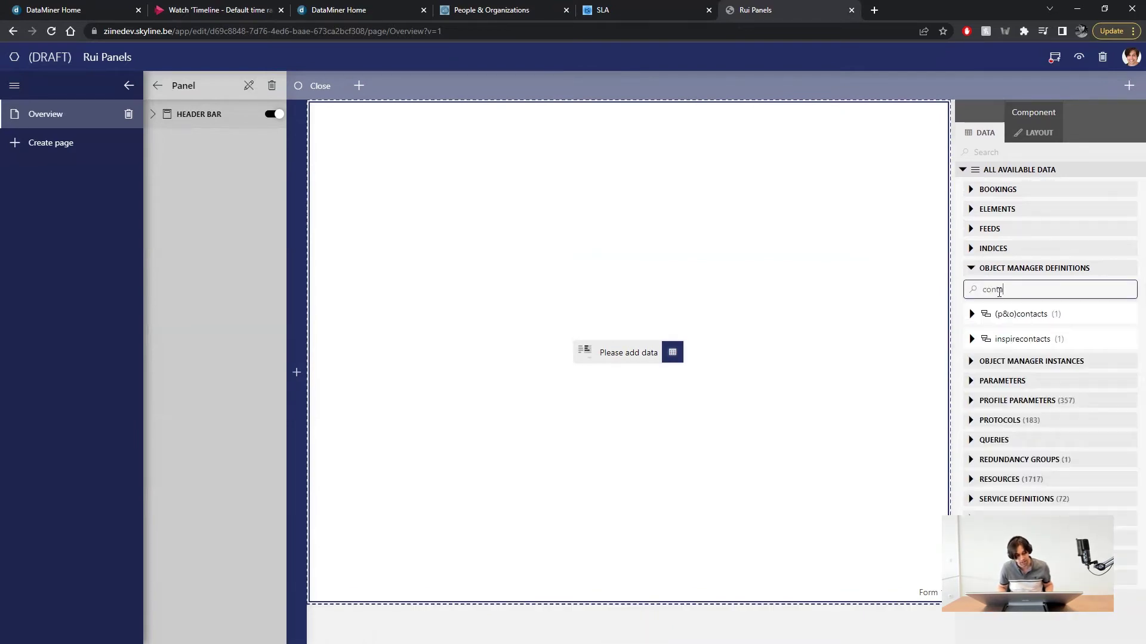
{"action": "left_click", "coordinate": [972, 315]}
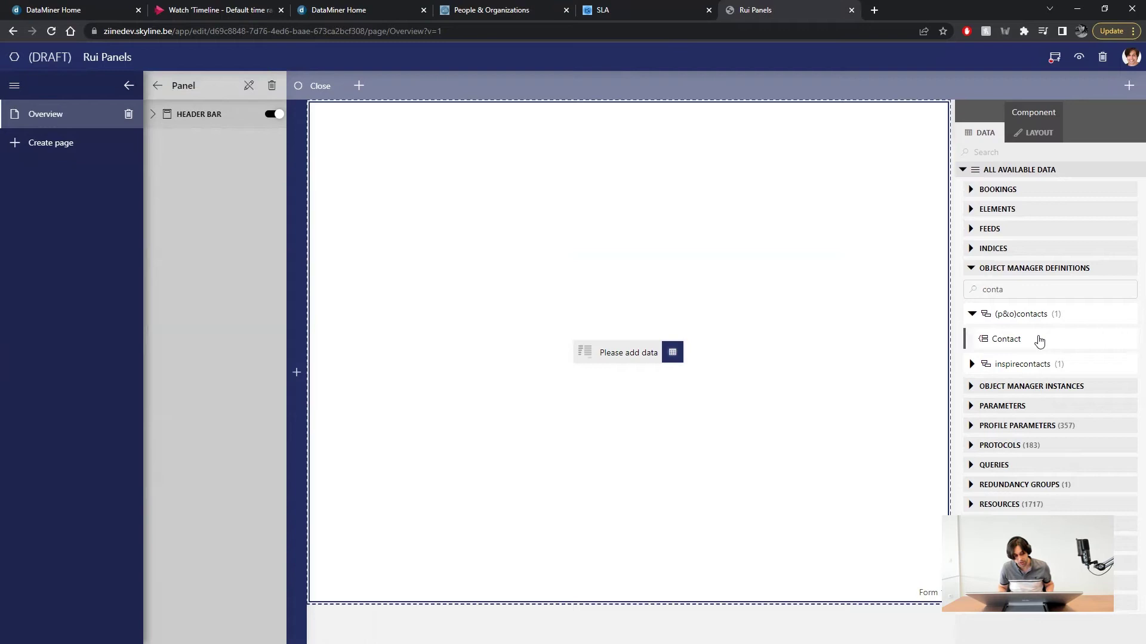
{"action": "left_click_drag", "start_coordinate": [1025, 331], "coordinate": [632, 354]}
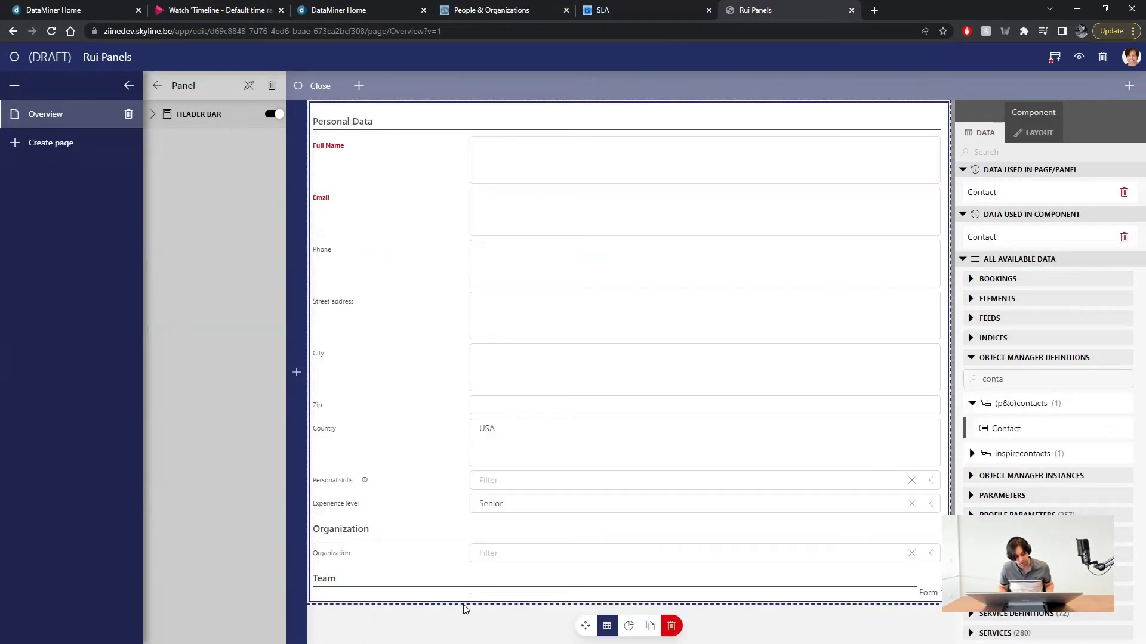
{"action": "left_click_drag", "start_coordinate": [463, 604], "coordinate": [463, 640]}
{"action": "scroll", "coordinate": [478, 524], "scroll_direction": "down", "scroll_amount": 2}
{"action": "scroll", "coordinate": [501, 463], "scroll_direction": "up", "scroll_amount": 2}
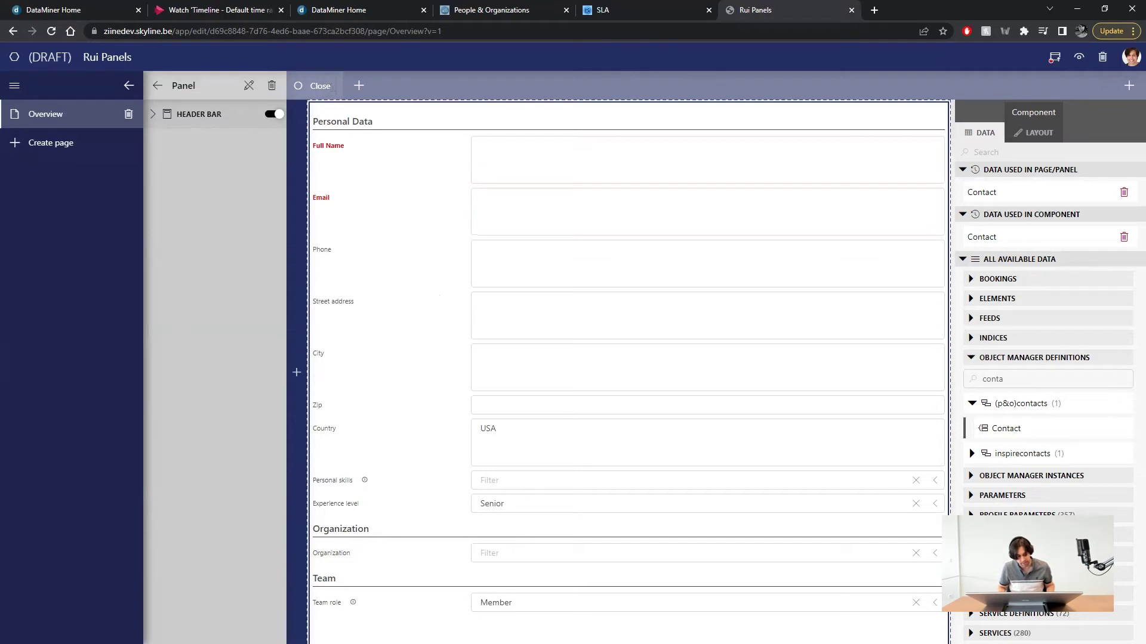
- Rename the panel button to 'Save' and remove its close-panel click action
{"action": "left_click", "coordinate": [316, 86]}
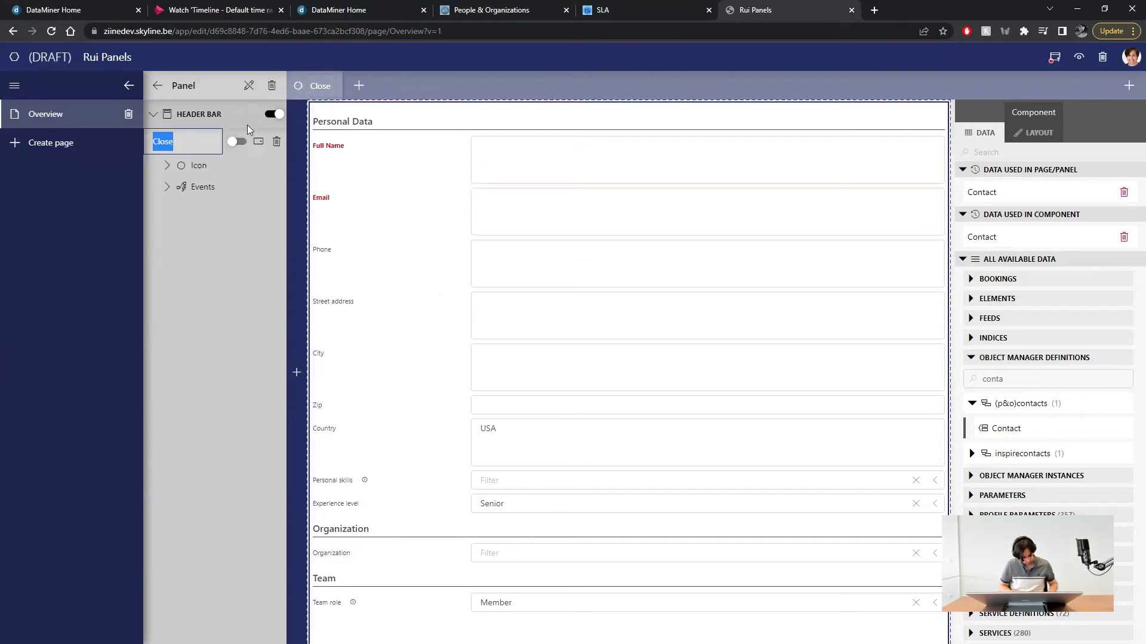
{"action": "type", "text": "Save"}
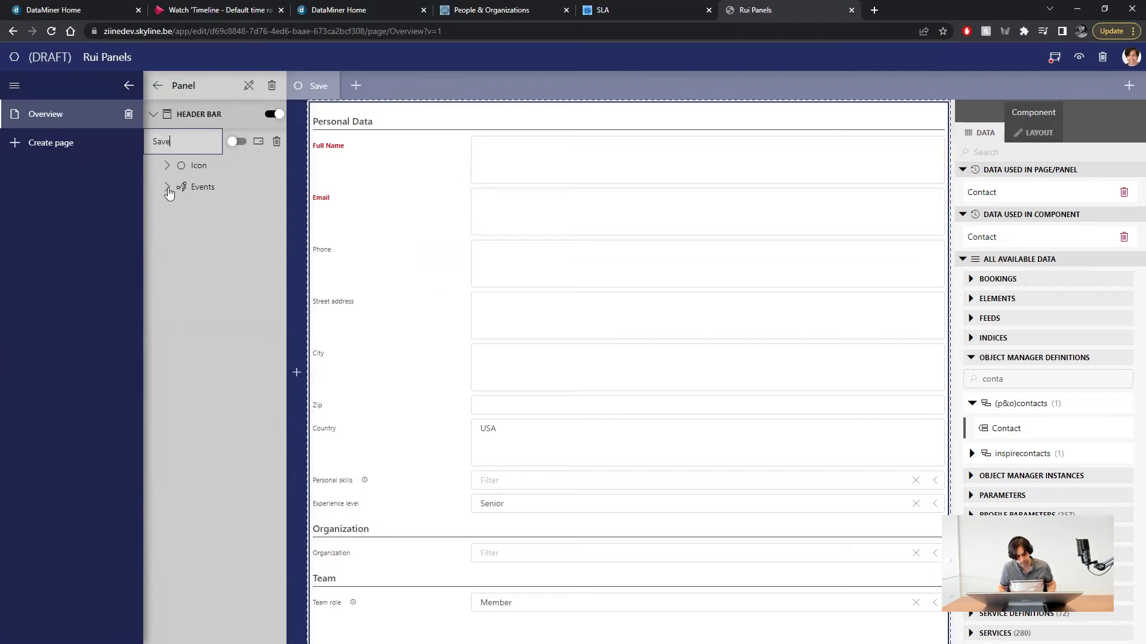
{"action": "left_click", "coordinate": [168, 187]}
{"action": "left_click", "coordinate": [271, 212]}
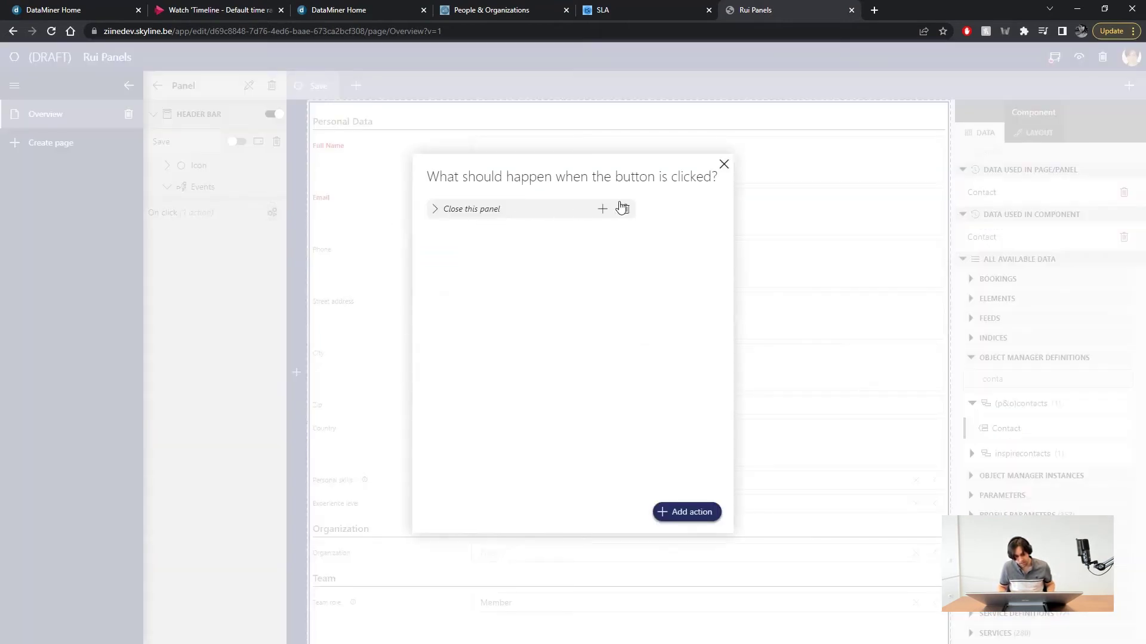
{"action": "left_click", "coordinate": [602, 209]}
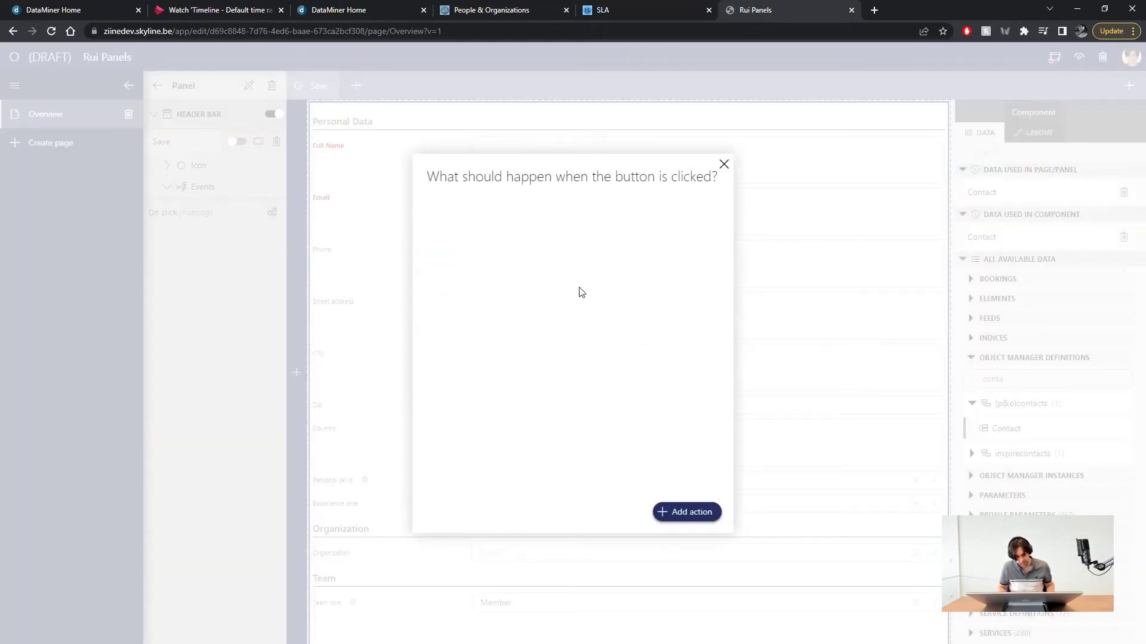
- Add an Execute component action click event that saves current changes
{"action": "left_click", "coordinate": [678, 521]}
{"action": "left_click", "coordinate": [529, 239]}
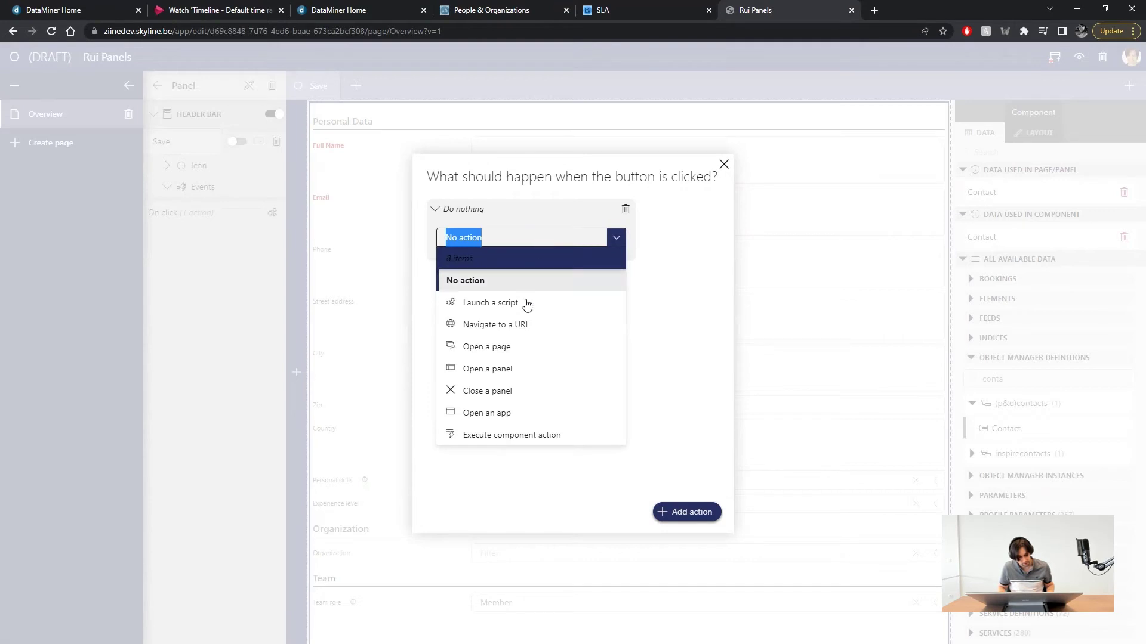
{"action": "left_click", "coordinate": [494, 436]}
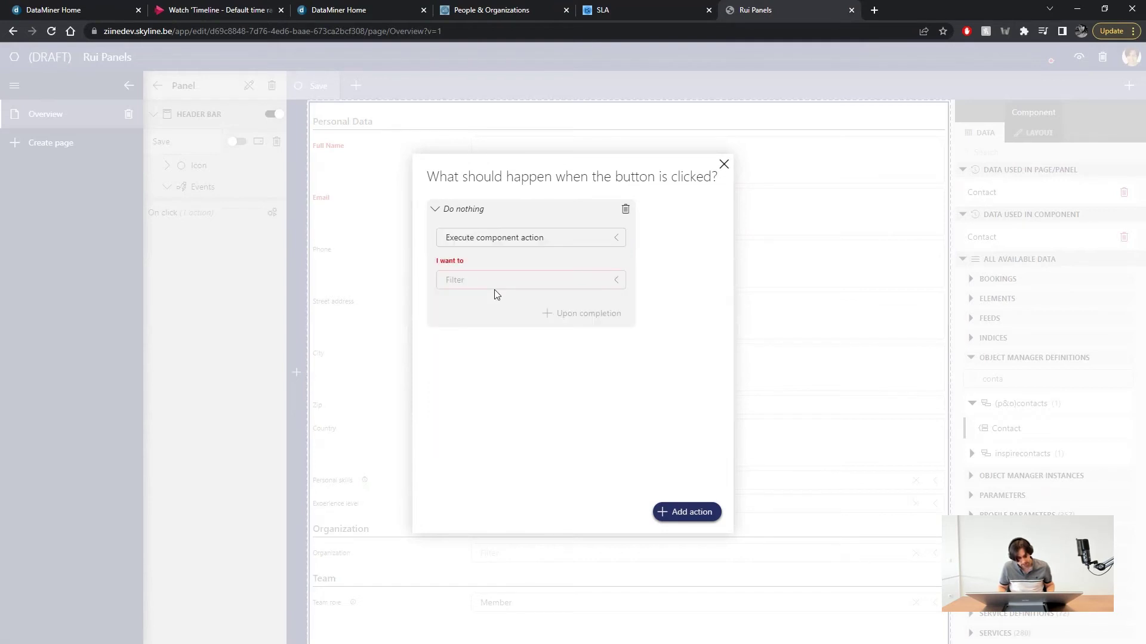
{"action": "left_click", "coordinate": [502, 280]}
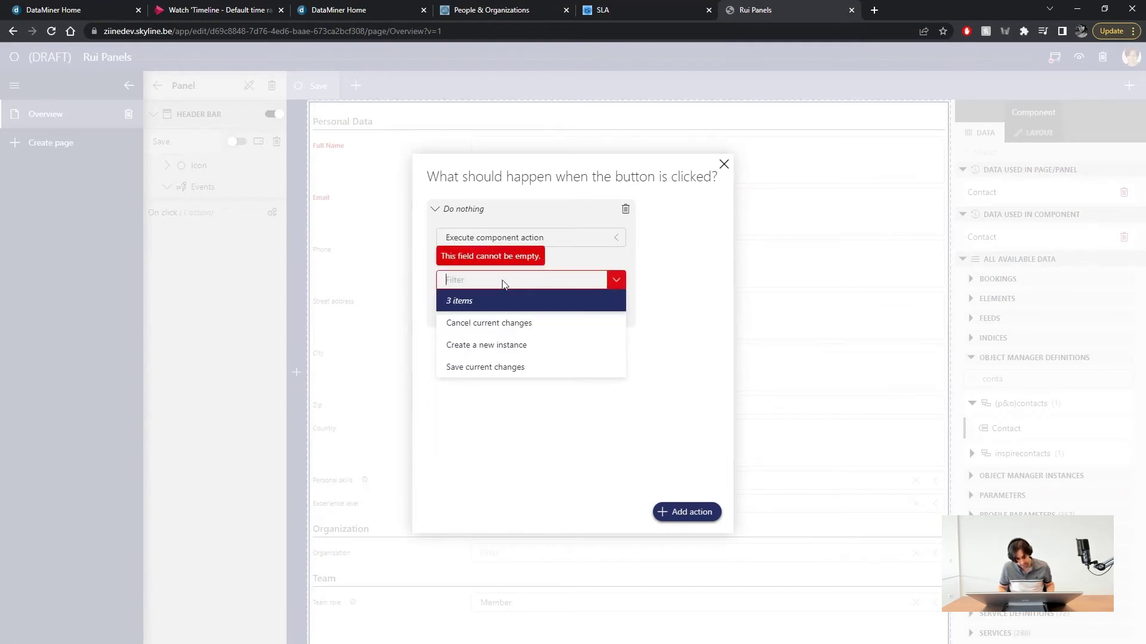
{"action": "left_click", "coordinate": [477, 368]}
- Add a follow-up action that closes this panel after saving
{"action": "left_click", "coordinate": [595, 358]}
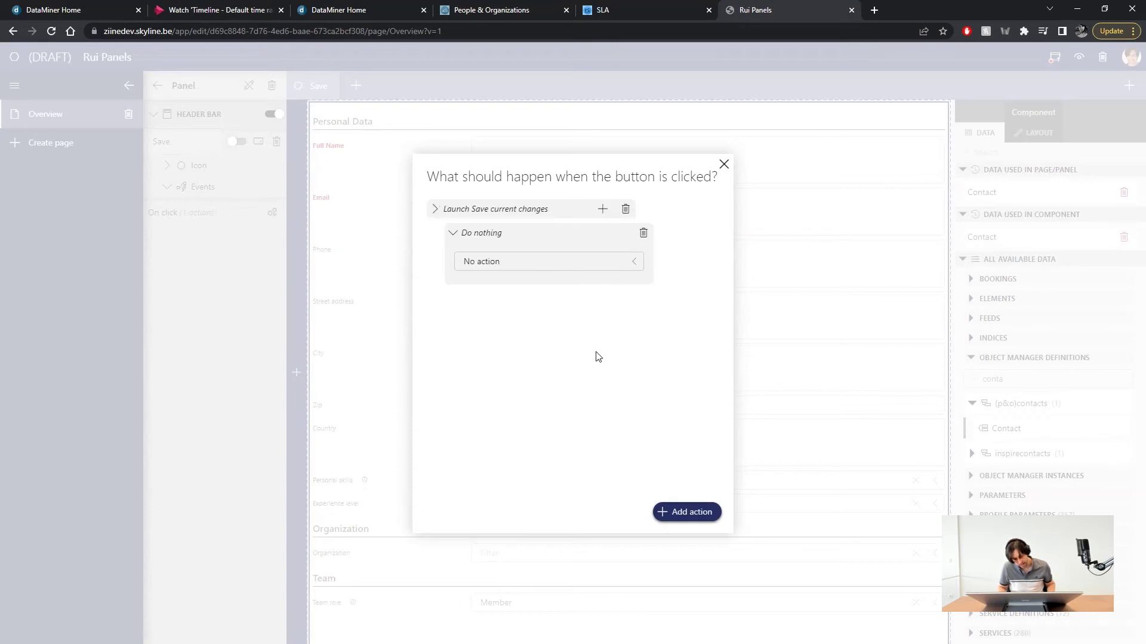
{"action": "left_click", "coordinate": [549, 262]}
{"action": "left_click", "coordinate": [499, 423]}
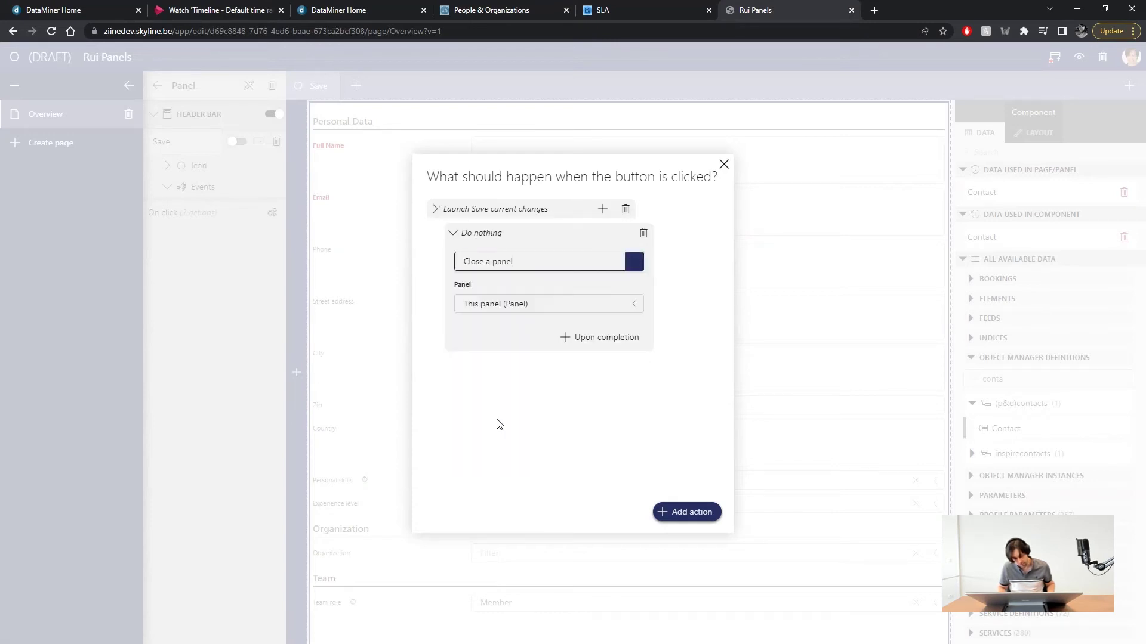
{"action": "left_click", "coordinate": [545, 304]}
{"action": "left_click", "coordinate": [529, 351]}
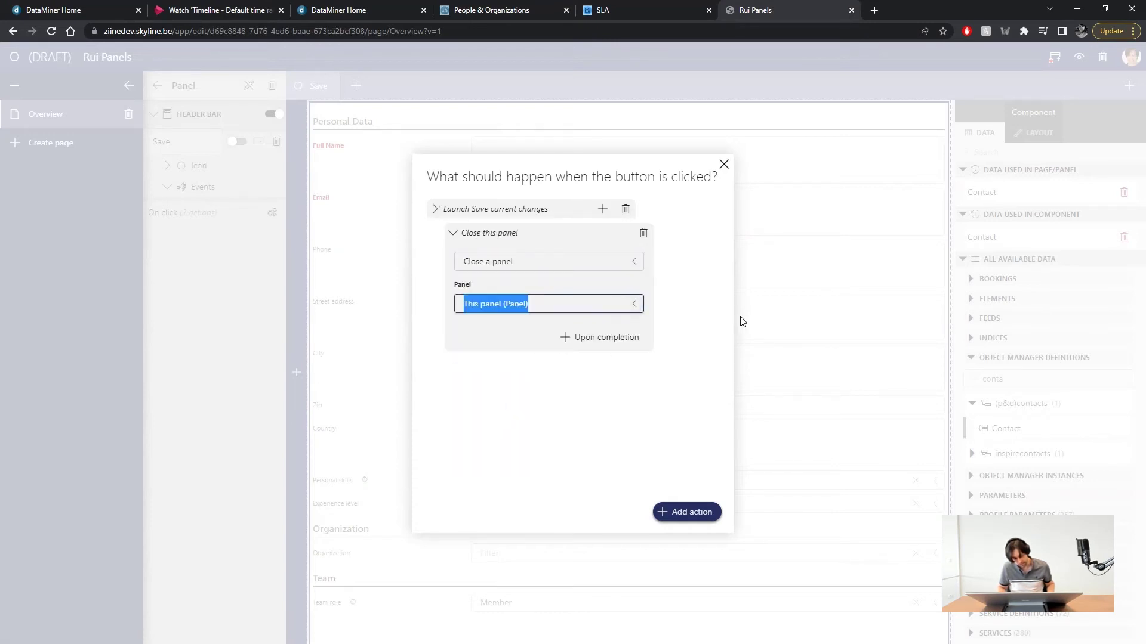
{"action": "left_click", "coordinate": [772, 300]}
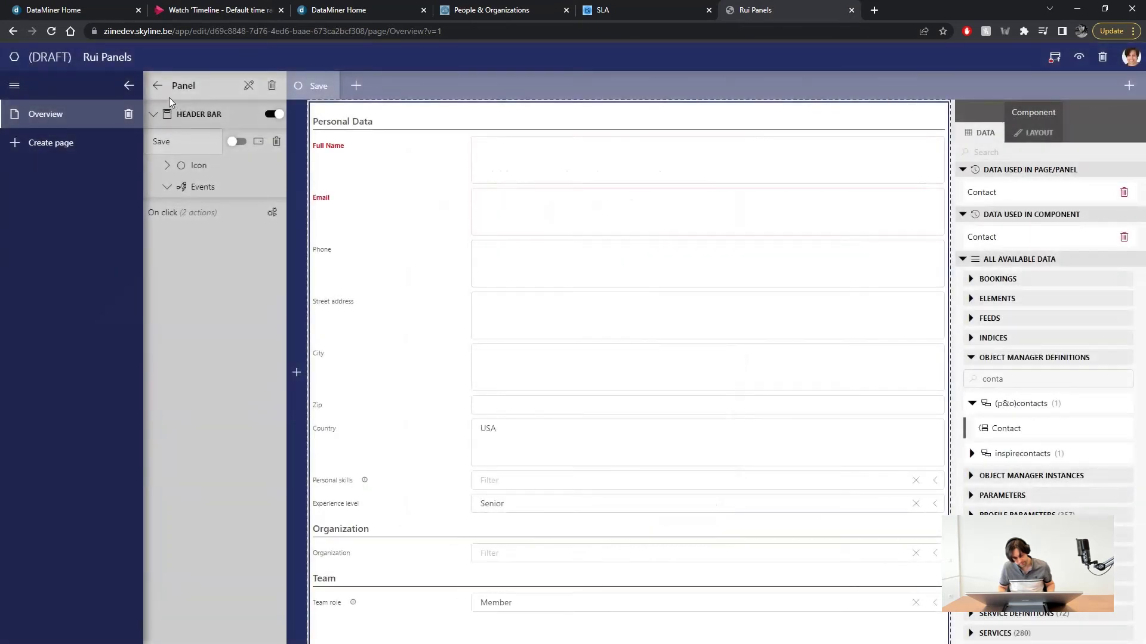
- Add an Execute component action to Open Panel's On click that creates a new Form 1 instance after the panel opens
{"action": "left_click", "coordinate": [157, 85]}
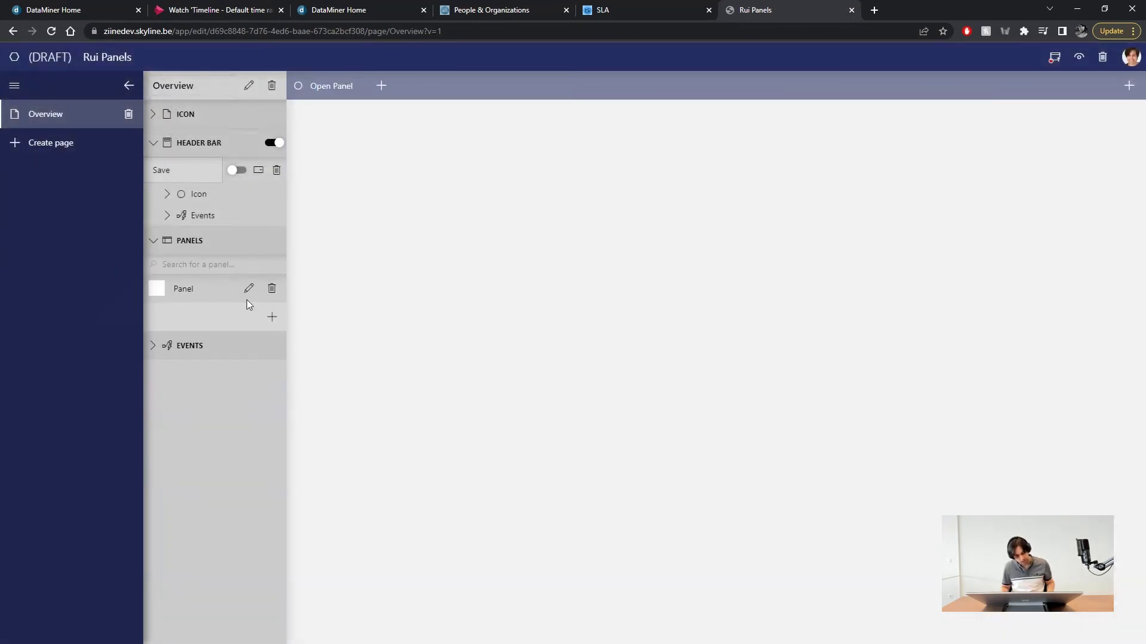
{"action": "left_click", "coordinate": [177, 217]}
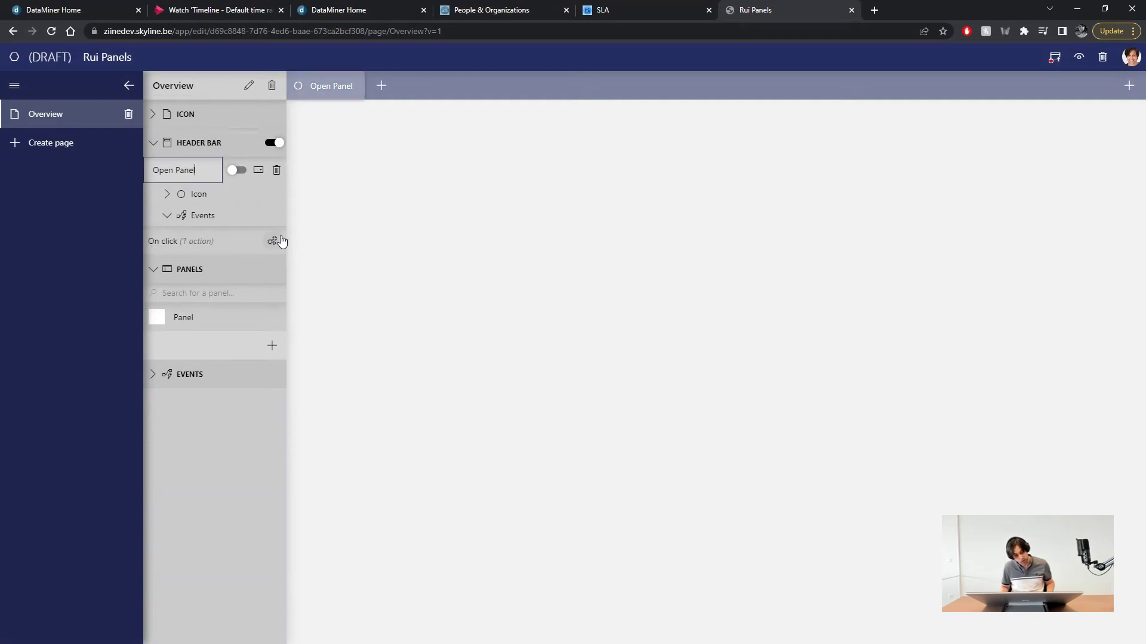
{"action": "left_click", "coordinate": [276, 239]}
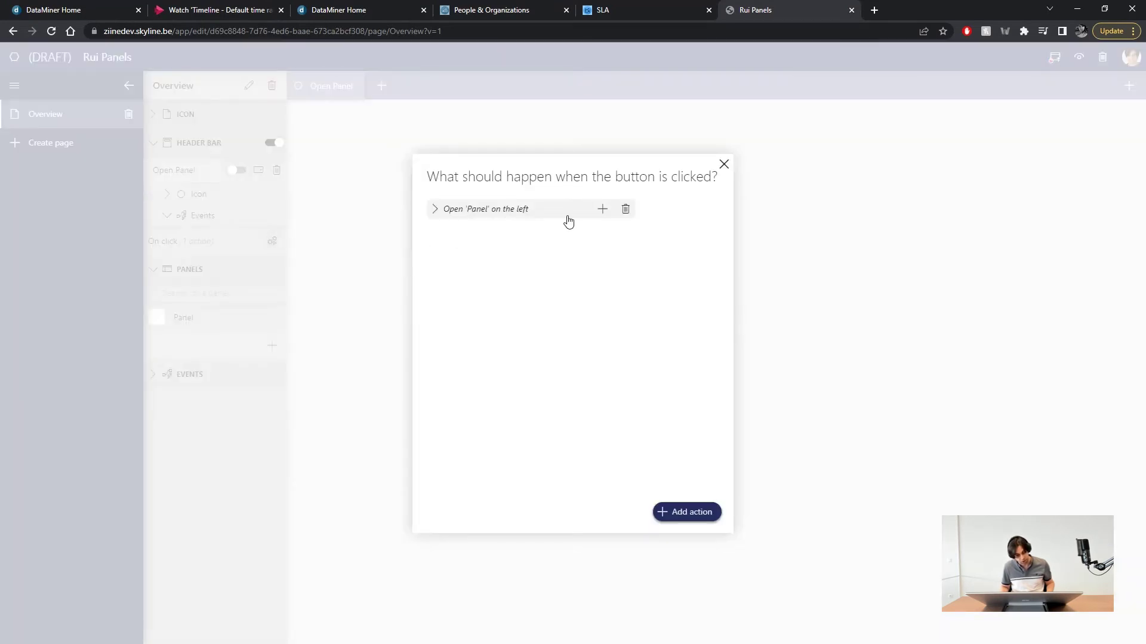
{"action": "left_click", "coordinate": [436, 210]}
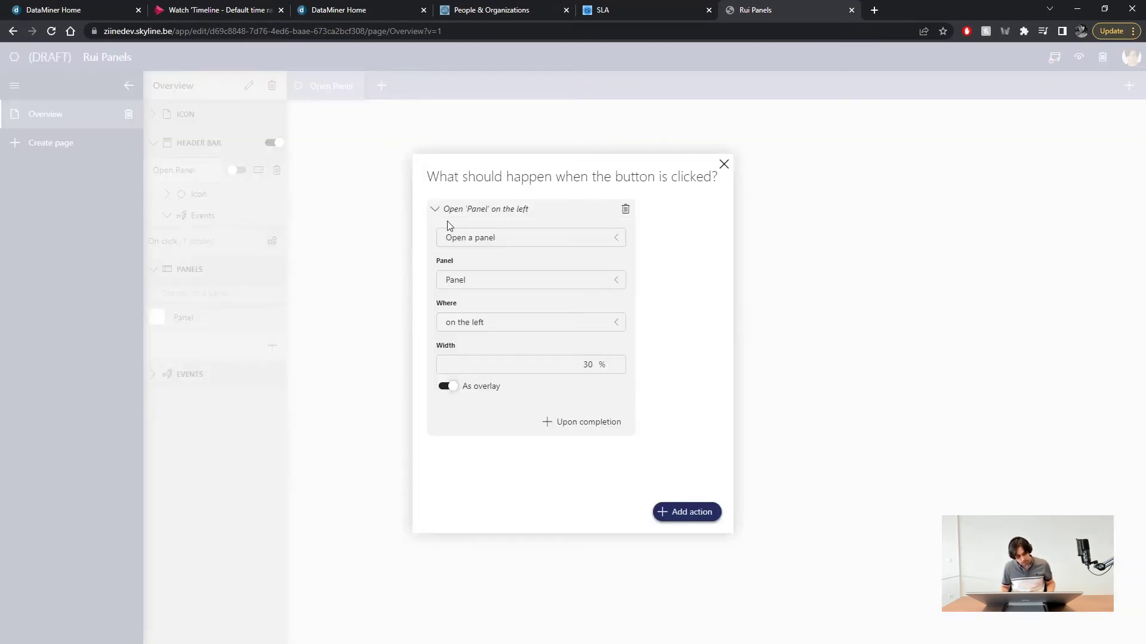
{"action": "left_click", "coordinate": [574, 429]}
{"action": "left_click", "coordinate": [564, 261]}
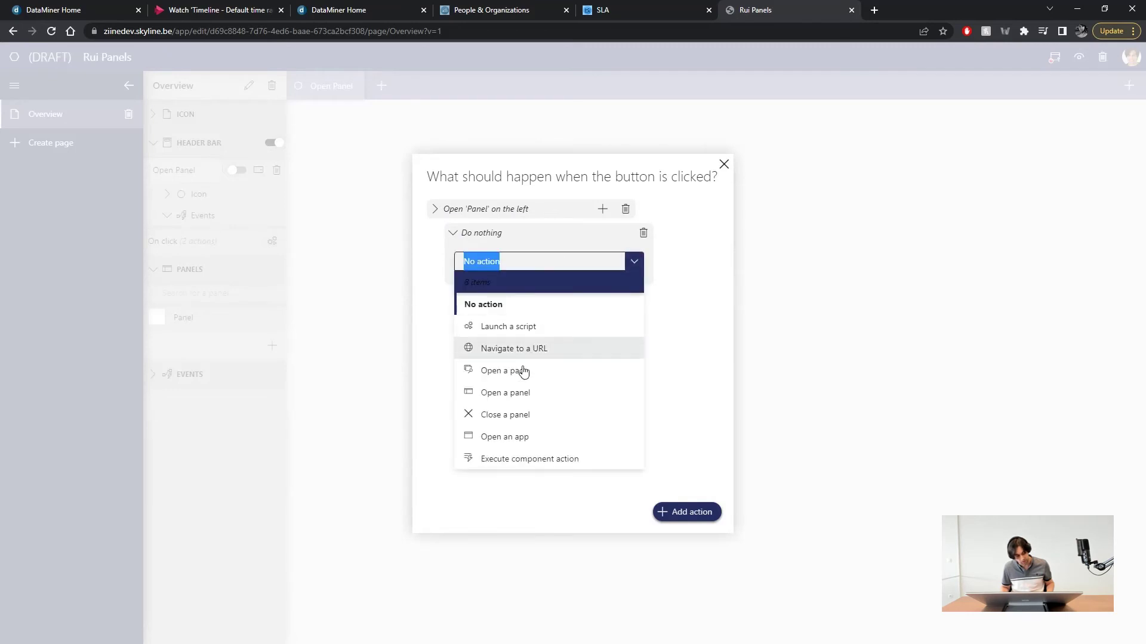
{"action": "left_click", "coordinate": [507, 457]}
{"action": "left_click", "coordinate": [533, 303]}
{"action": "left_click", "coordinate": [489, 371]}
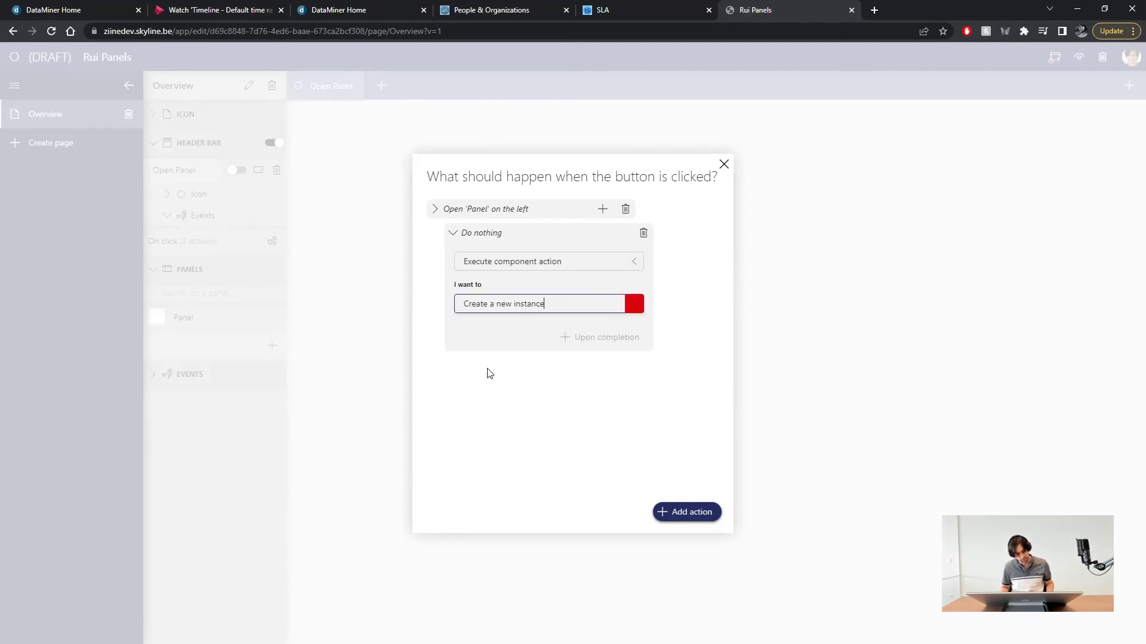
{"action": "left_click", "coordinate": [814, 321]}
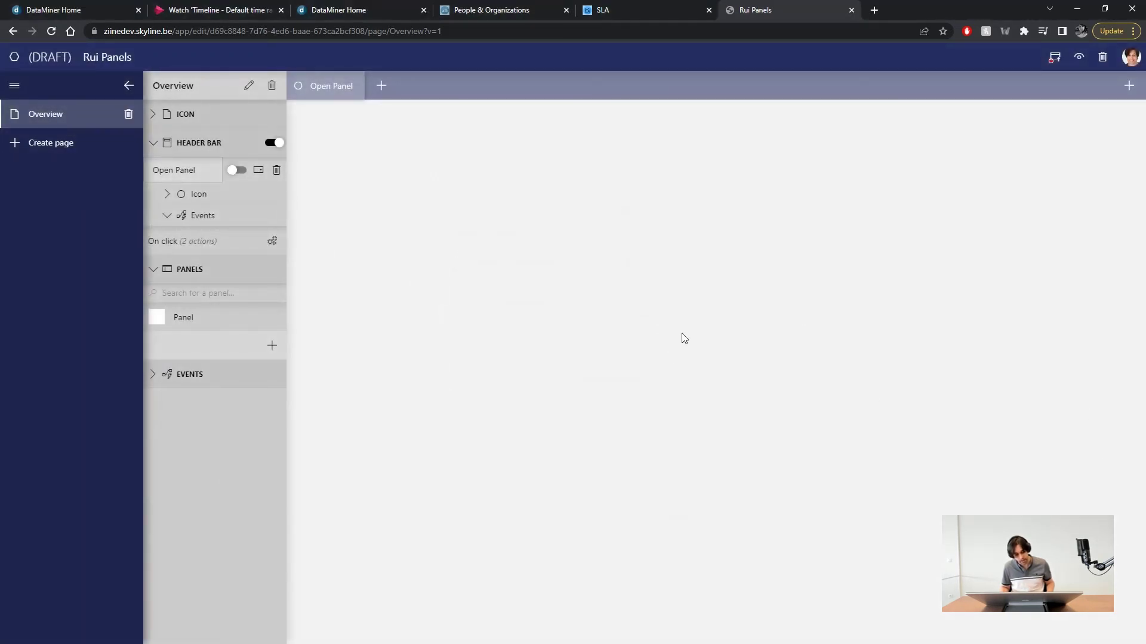
- In the preview, open the contact panel and enter the contact's full name and e-mail
{"action": "left_click", "coordinate": [1078, 57]}
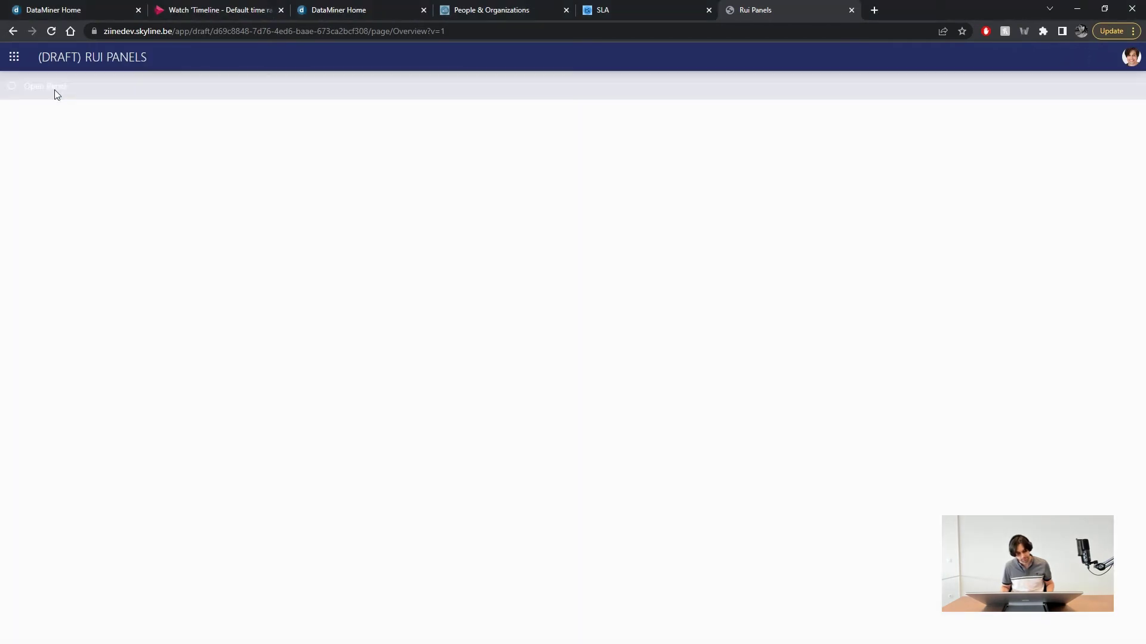
{"action": "left_click", "coordinate": [54, 91]}
{"action": "left_click", "coordinate": [67, 169]}
{"action": "key", "text": "Tab"}
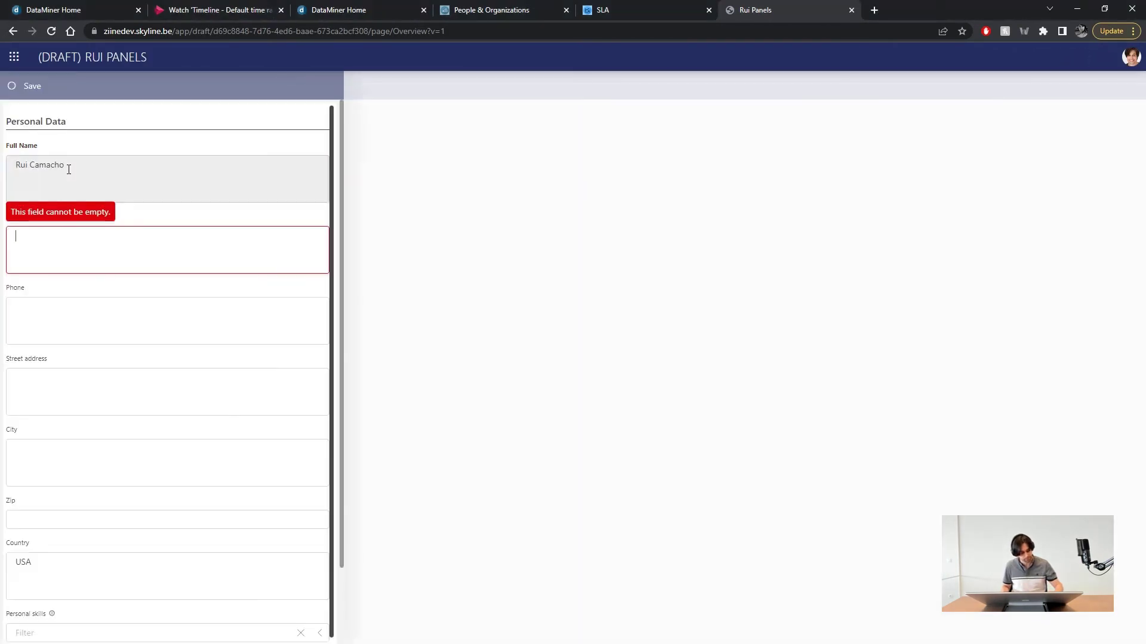
- Fill in phone, postal address, DataMiner DevOps Engineer skill and Skyline Communications organization, then save
{"action": "key", "text": "Tab"}
{"action": "key", "text": "Tab"}
{"action": "key", "text": "Tab"}
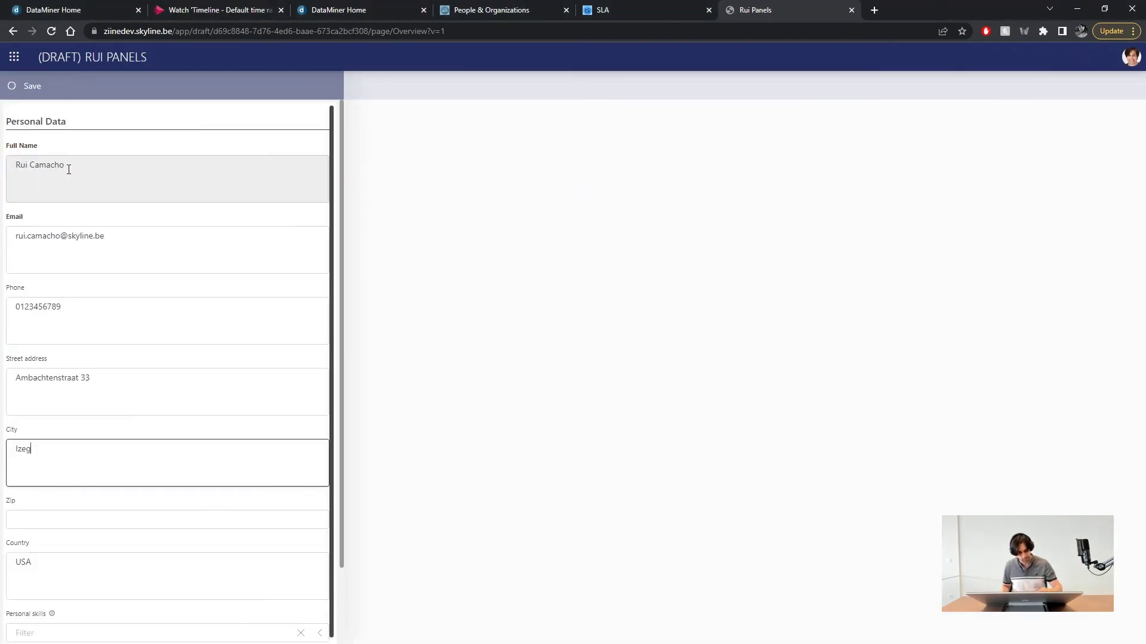
{"action": "key", "text": "Tab"}
{"action": "key", "text": "Down"}
{"action": "key", "text": "Down"}
{"action": "key", "text": "Down"}
{"action": "key", "text": "Down"}
{"action": "key", "text": "Tab"}
{"action": "key", "text": "Tab"}
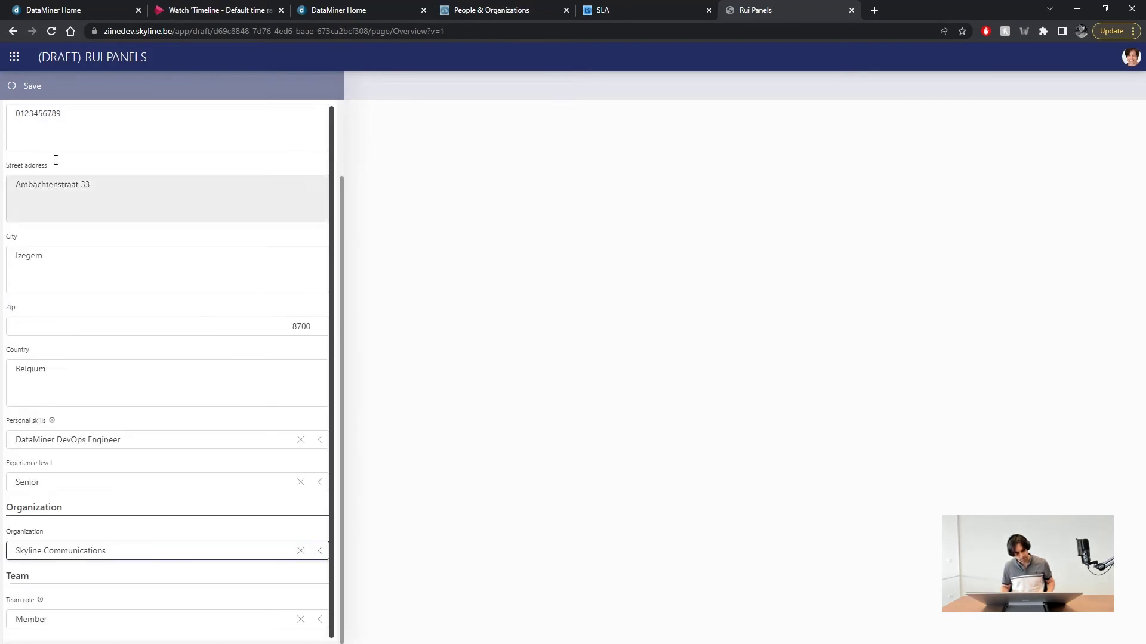
{"action": "left_click", "coordinate": [36, 85]}
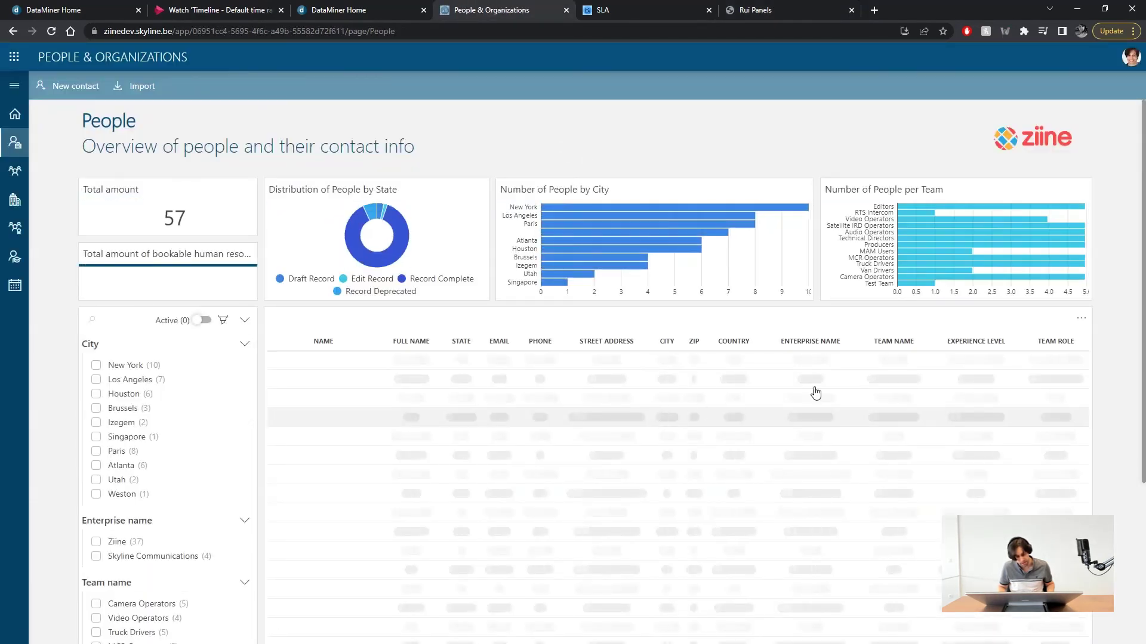
{"action": "scroll", "coordinate": [1117, 353], "scroll_direction": "down", "scroll_amount": 3}
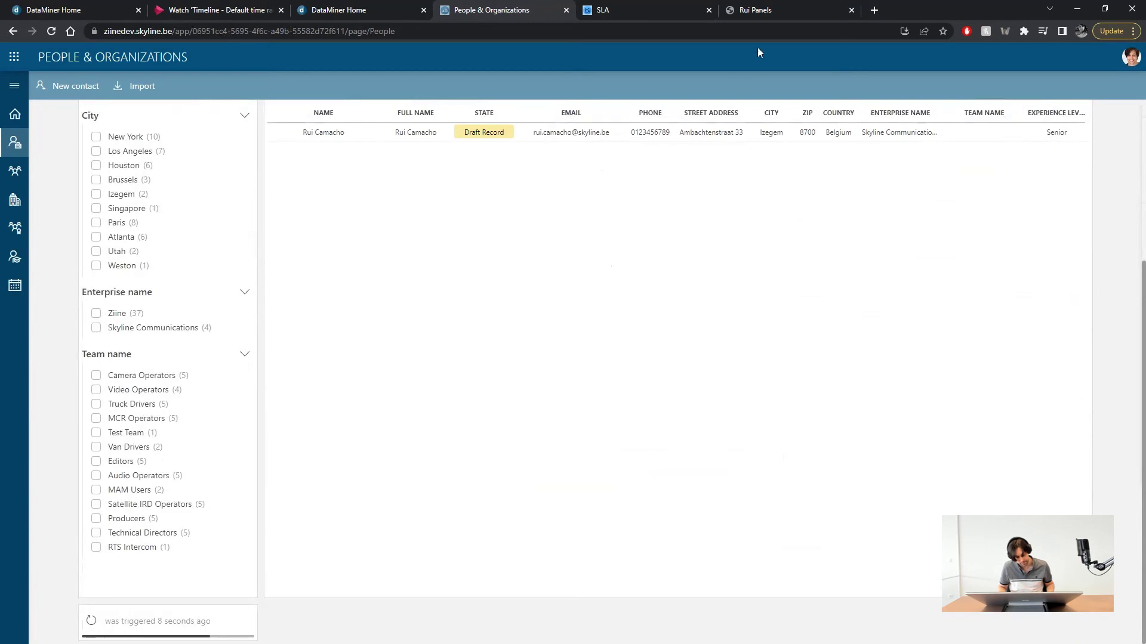
{"action": "left_click", "coordinate": [783, 6]}
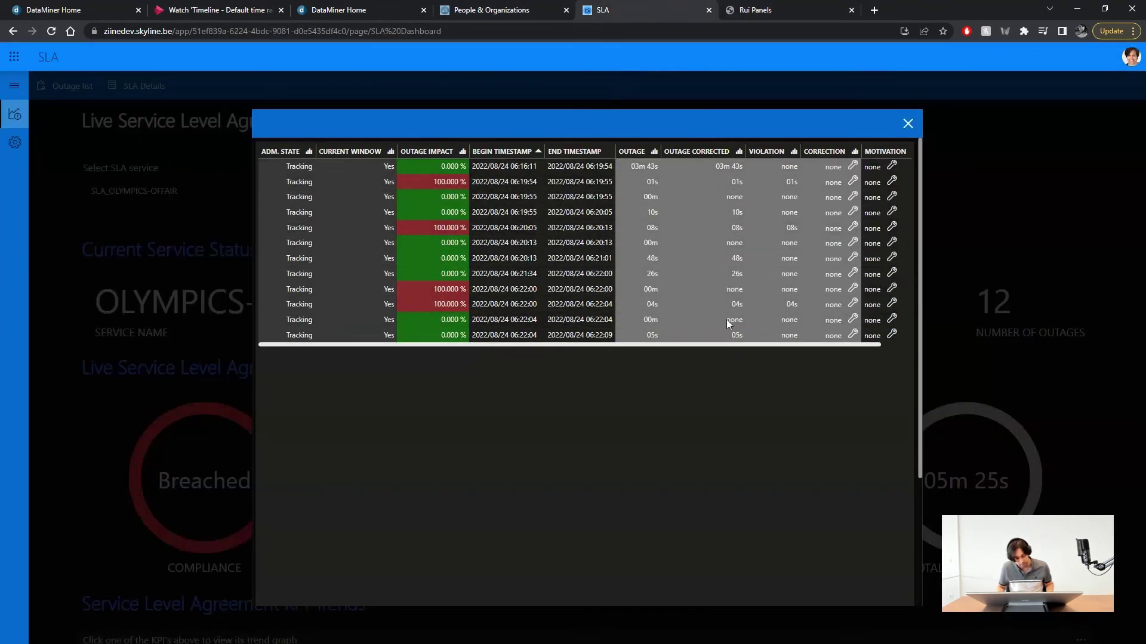
- Put Rui Panels into edit mode and add a new panel named 'Outages Panel'
{"action": "left_click", "coordinate": [788, 9]}
{"action": "left_click", "coordinate": [1117, 57]}
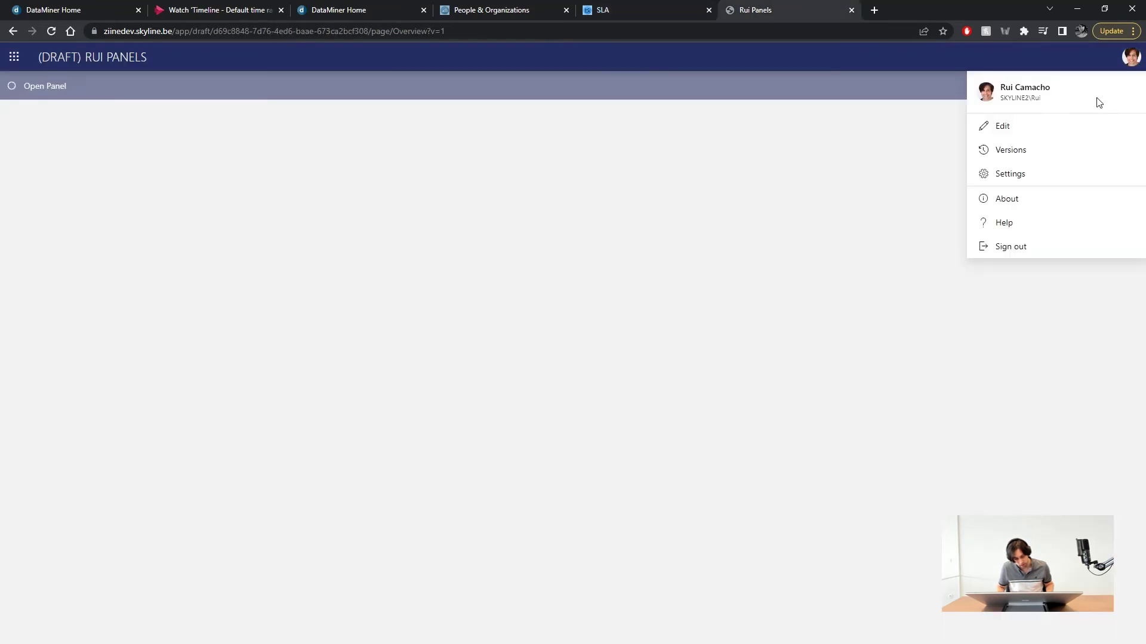
{"action": "left_click", "coordinate": [1036, 126]}
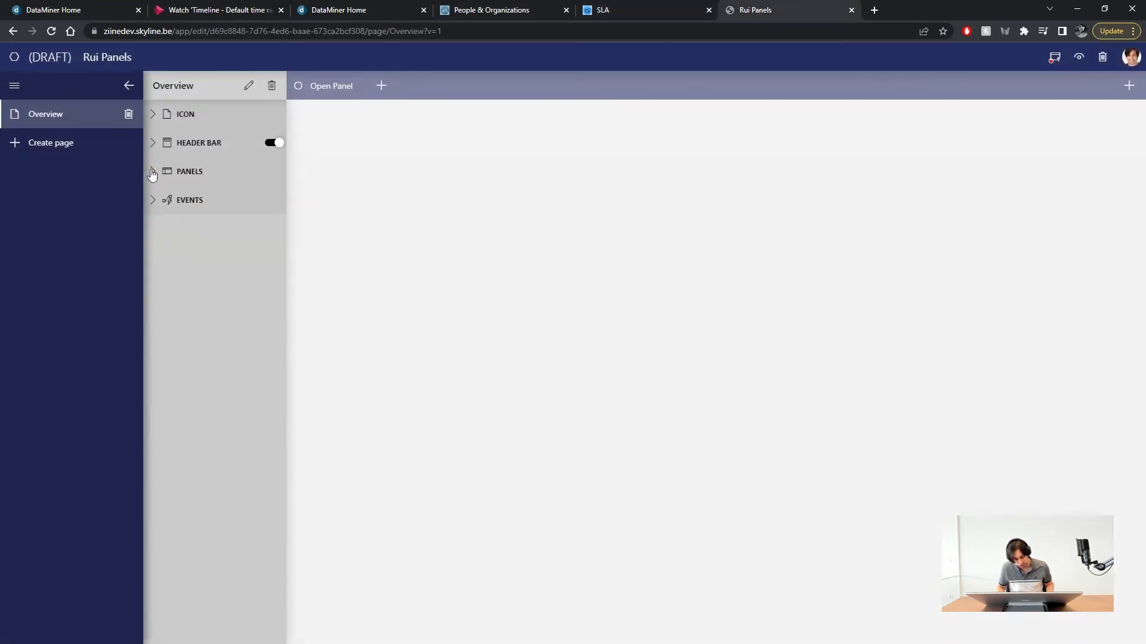
{"action": "left_click", "coordinate": [152, 173]}
{"action": "left_click", "coordinate": [271, 247]}
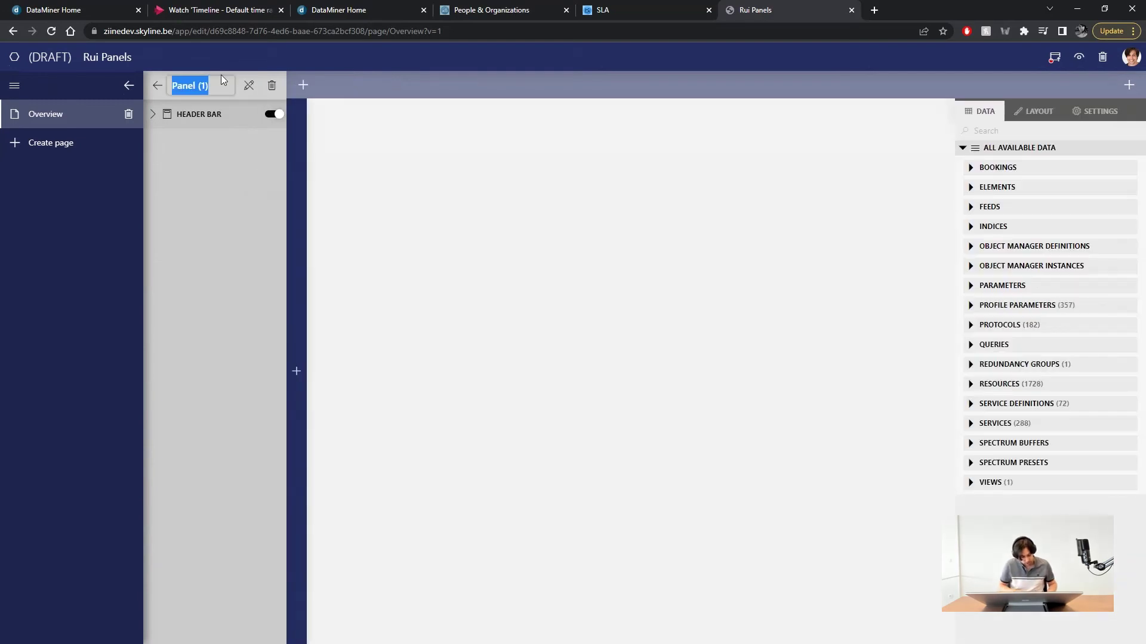
{"action": "type", "text": "Outages P"}
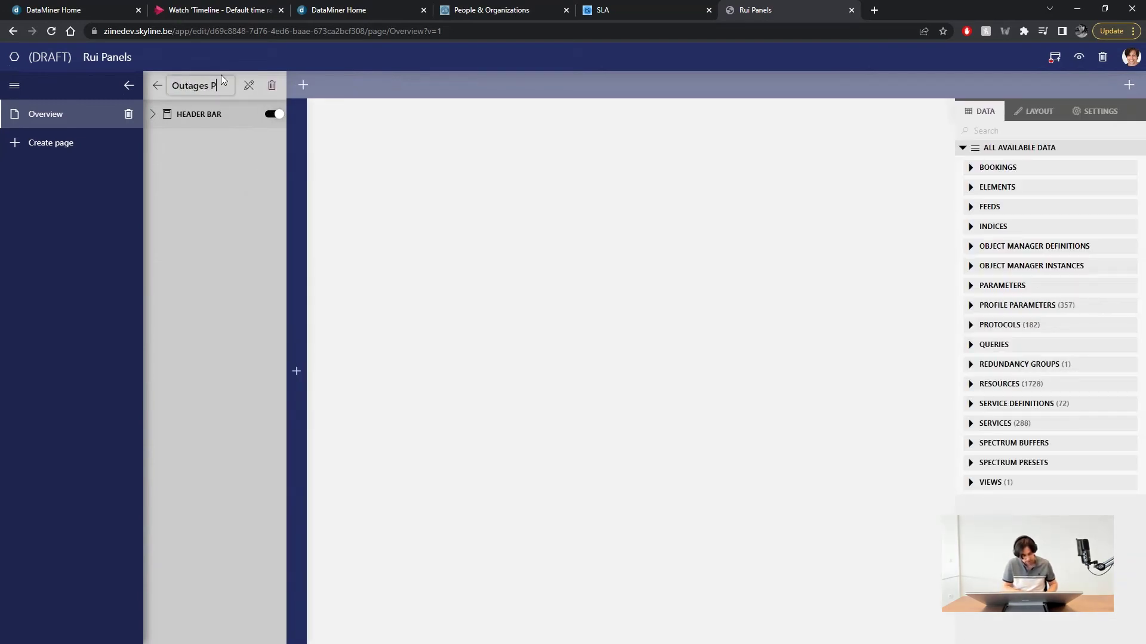
{"action": "type", "text": "anel"}
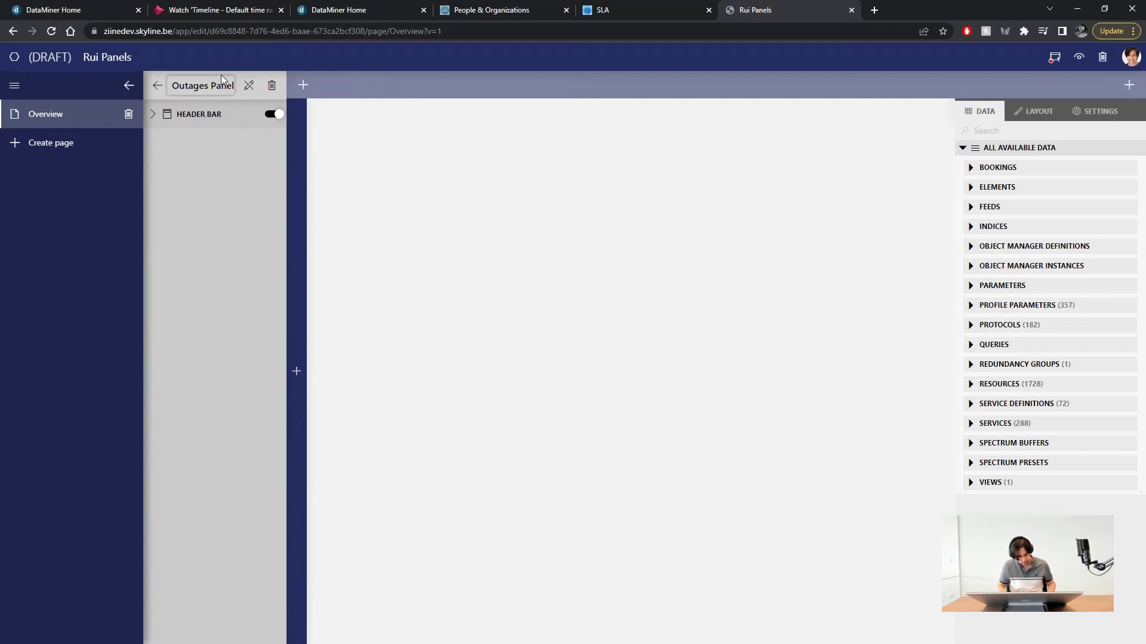
- Add a parameter table to Outages Panel and enlarge it to fill the panel
{"action": "left_click", "coordinate": [294, 283]}
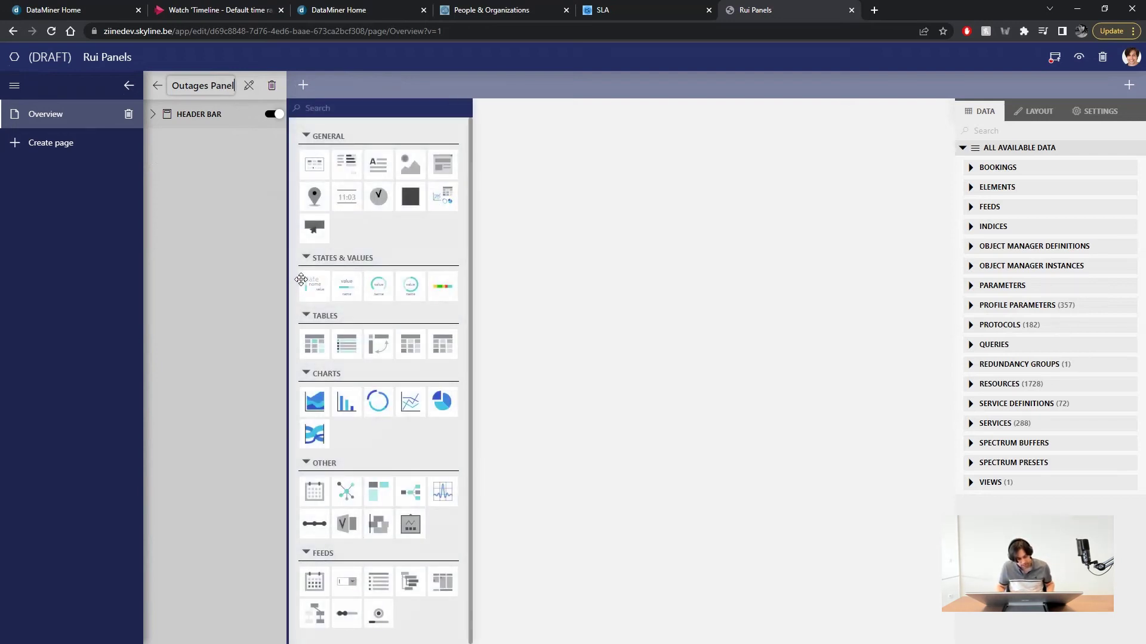
{"action": "left_click_drag", "start_coordinate": [315, 344], "coordinate": [341, 140]}
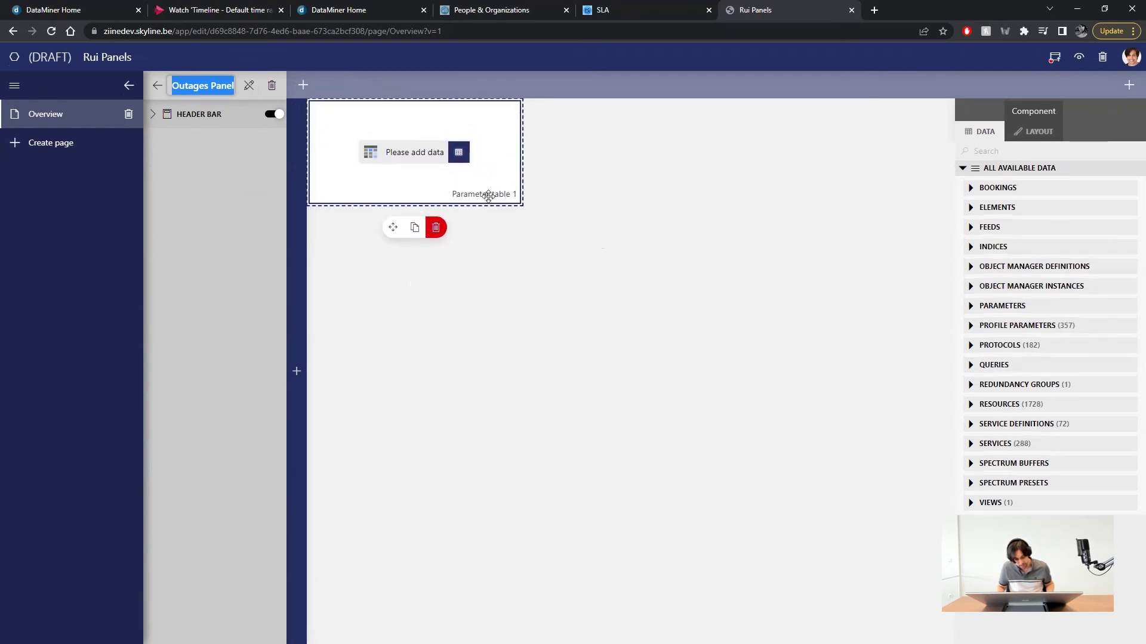
{"action": "left_click_drag", "start_coordinate": [516, 206], "coordinate": [954, 468]}
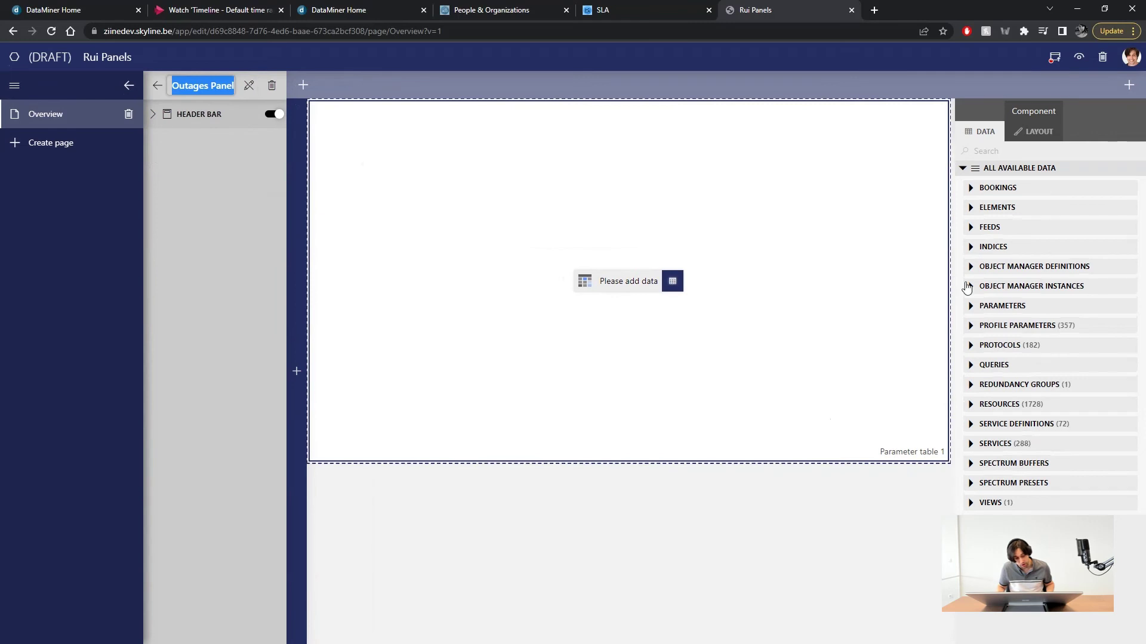
- Feed the table with the SLA_OLYMPICS-OFFAIR element's Outage List, then return to the Overview page
{"action": "left_click", "coordinate": [970, 306]}
{"action": "left_click", "coordinate": [1032, 352]}
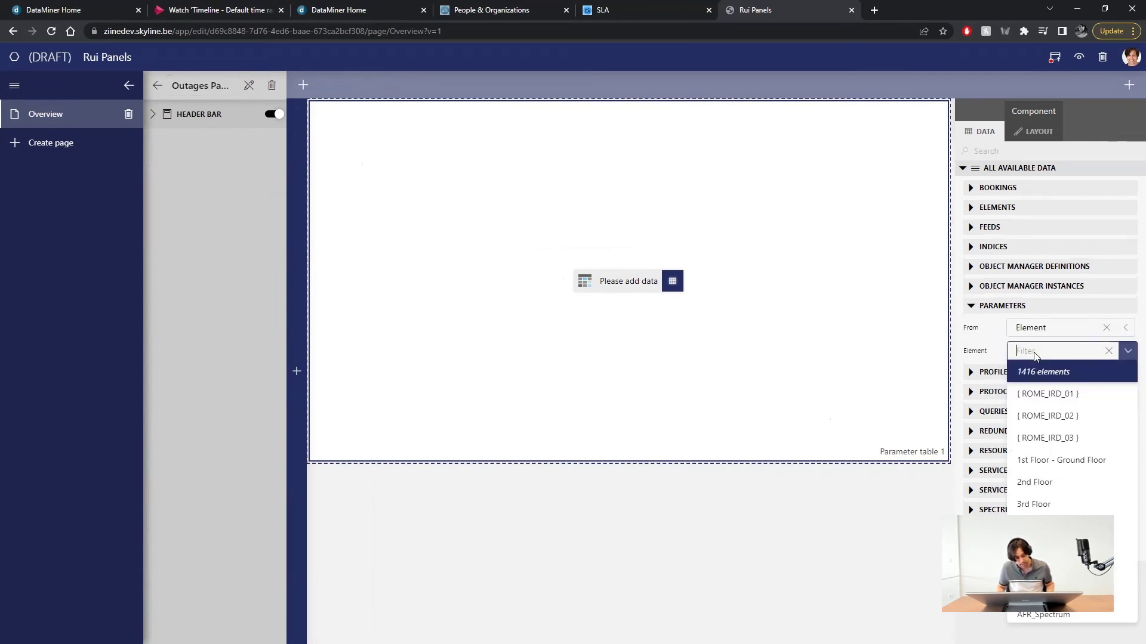
{"action": "type", "text": "oly"}
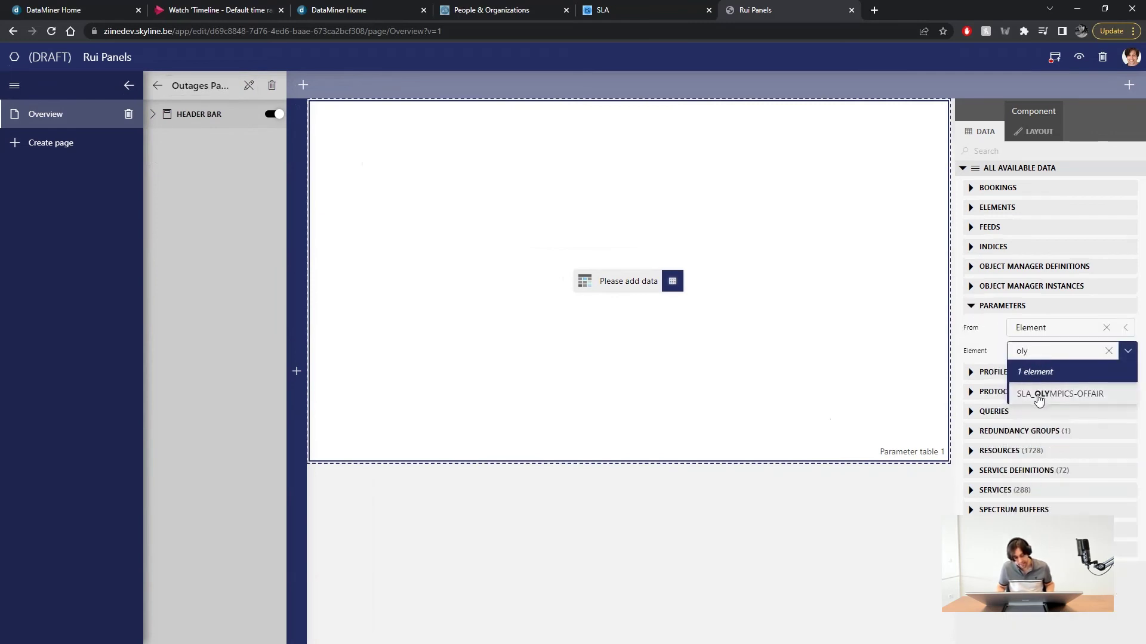
{"action": "left_click", "coordinate": [1040, 395]}
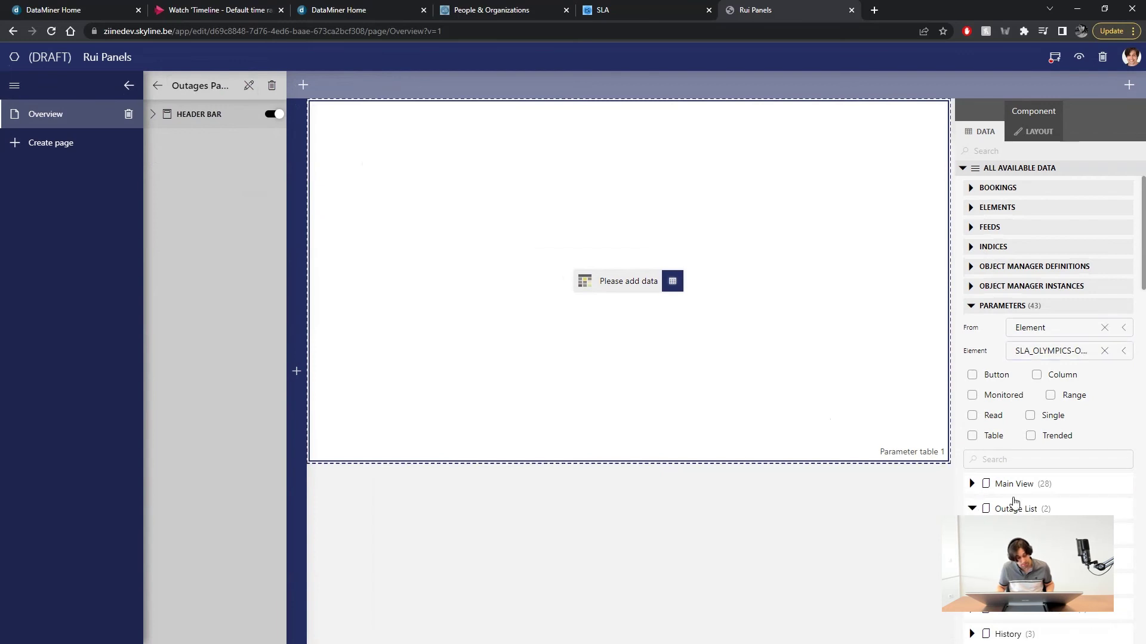
{"action": "left_click", "coordinate": [1034, 501]}
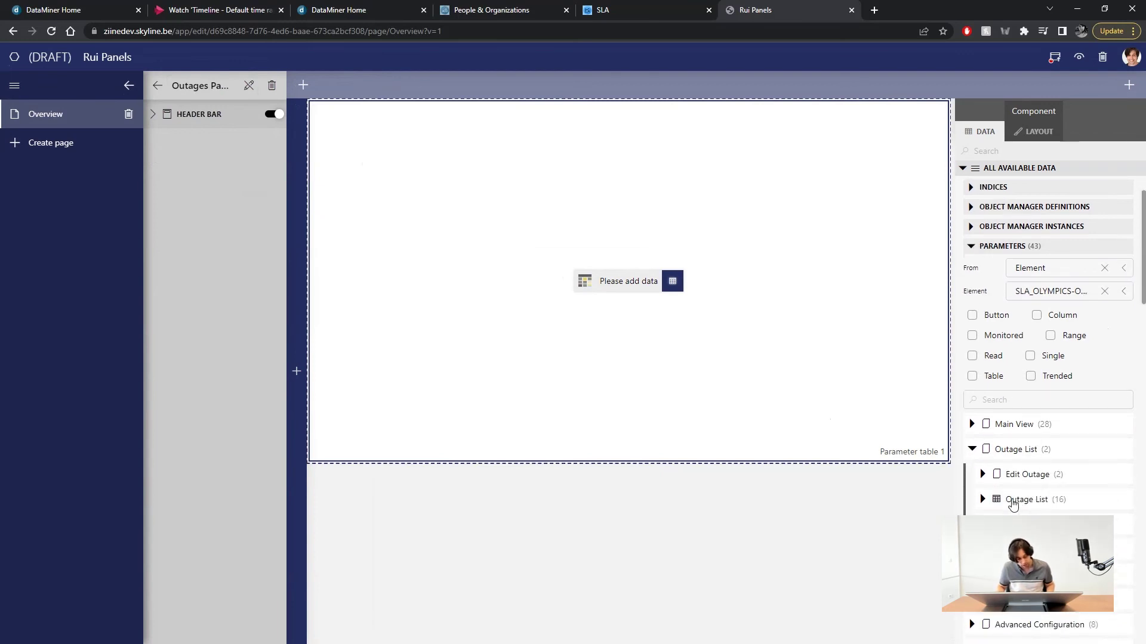
{"action": "left_click_drag", "start_coordinate": [1012, 504], "coordinate": [639, 285]}
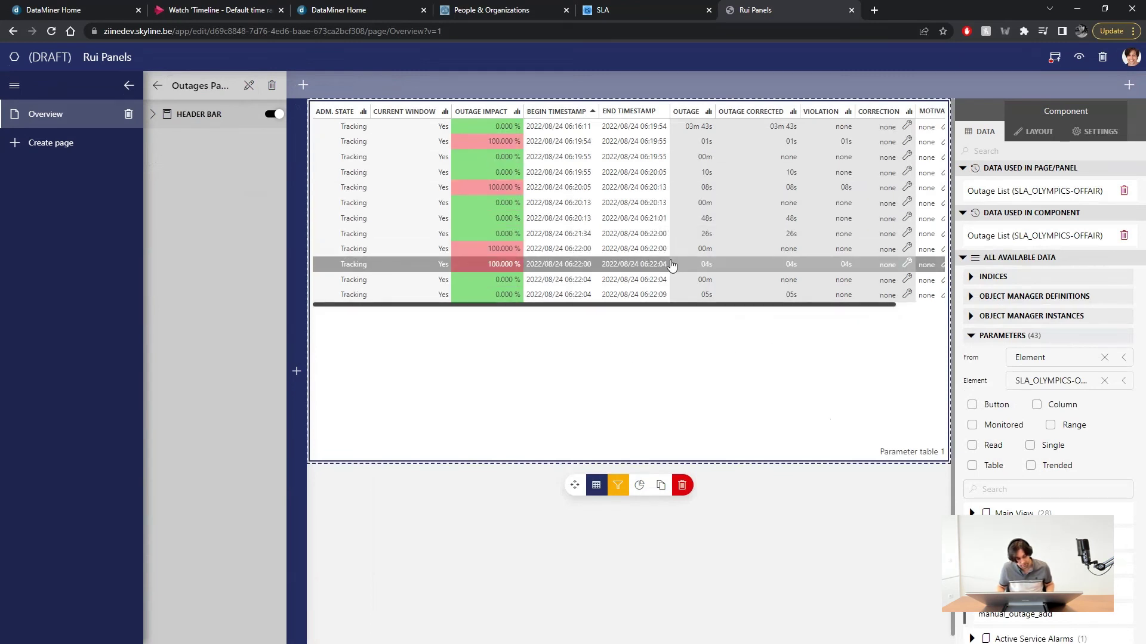
{"action": "left_click", "coordinate": [158, 88]}
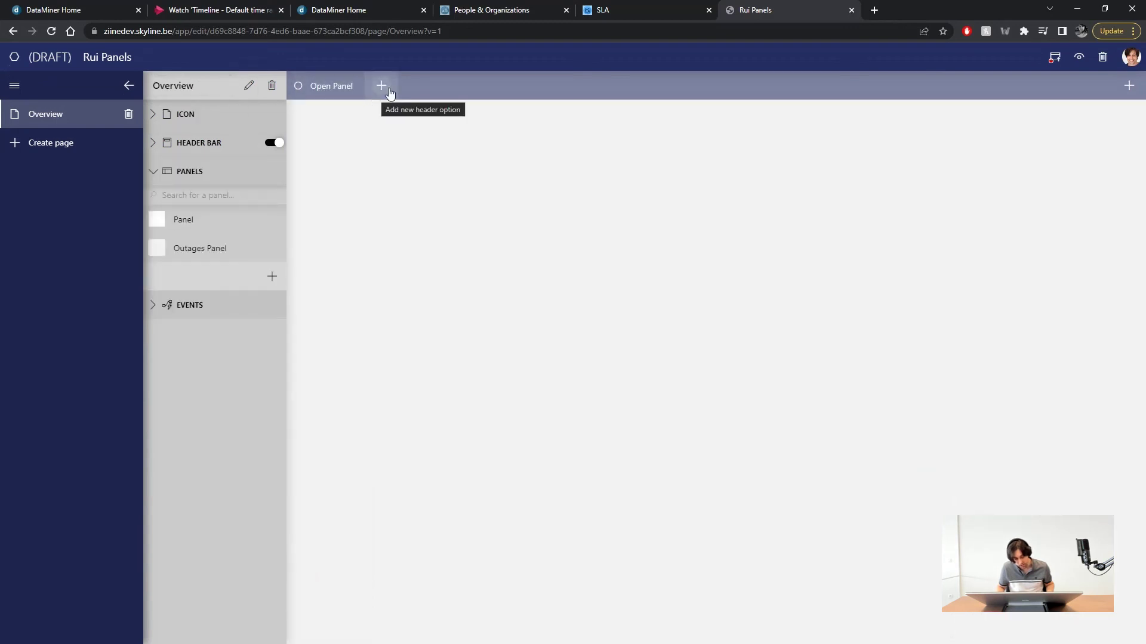
- Add an 'Outages' header button beside Open Panel and show its events
{"action": "left_click", "coordinate": [388, 91]}
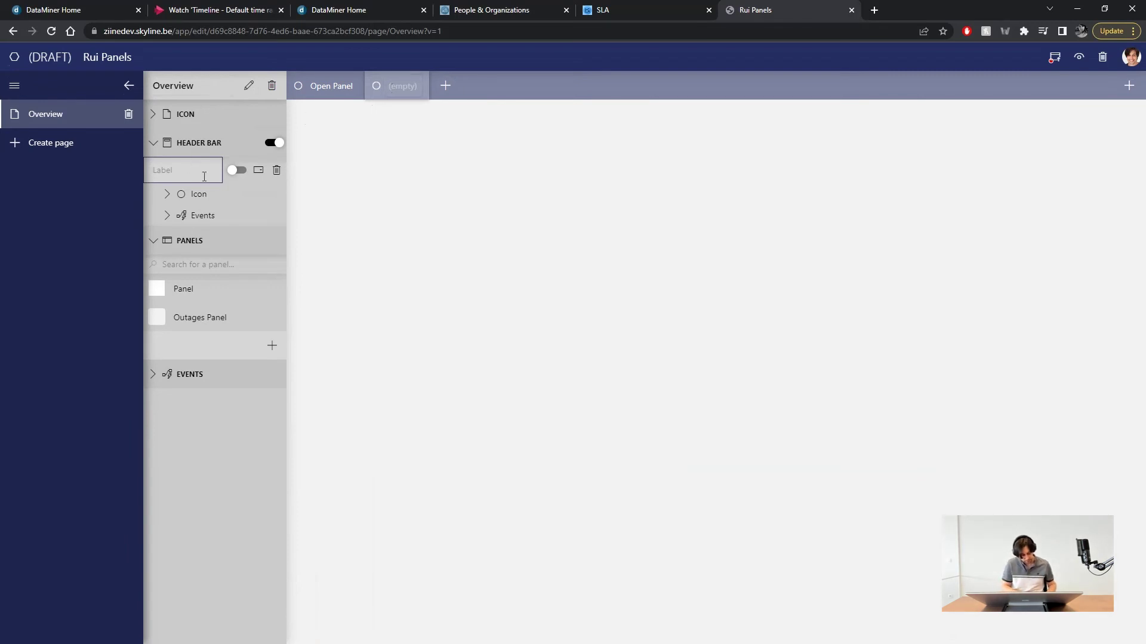
{"action": "type", "text": "O"}
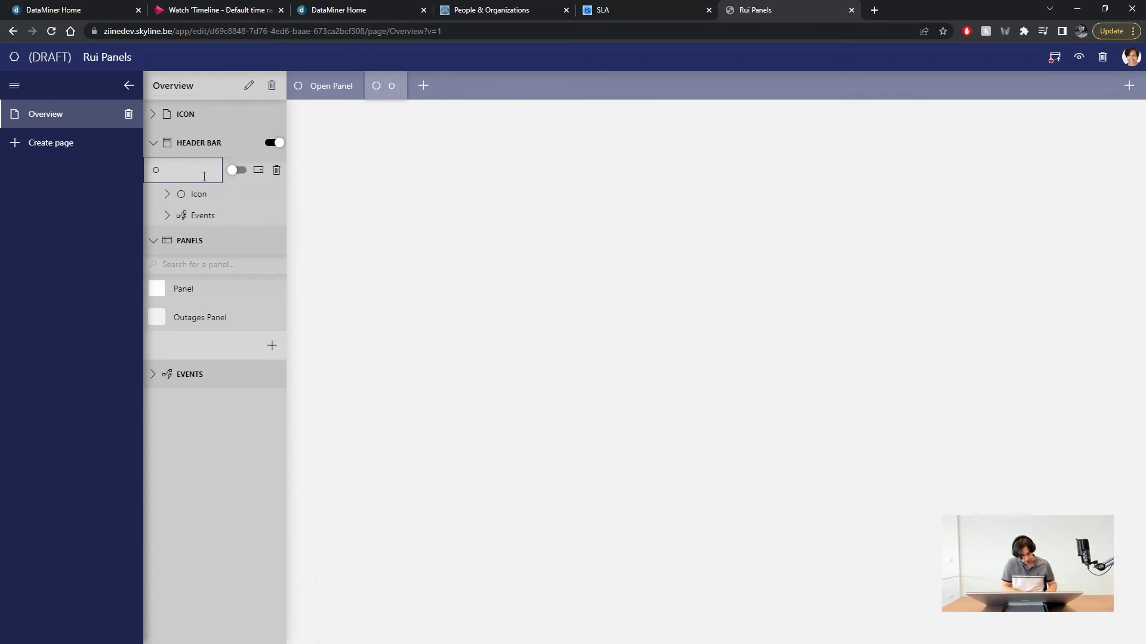
{"action": "type", "text": "utages"}
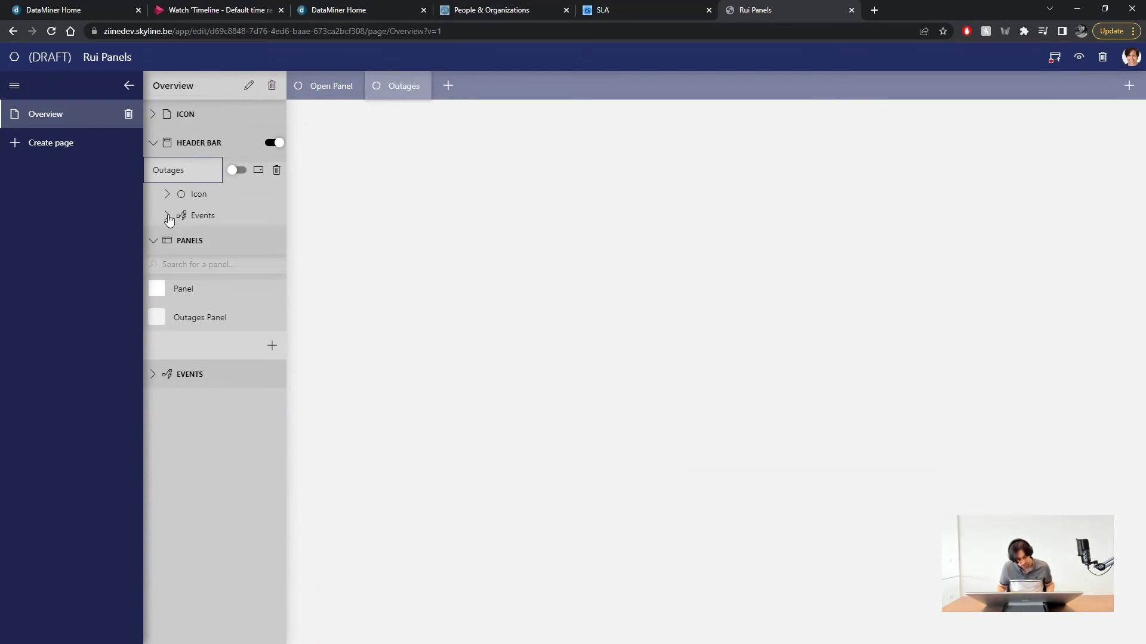
{"action": "left_click", "coordinate": [168, 216]}
- Make the Outages button open Outages Panel in a popup with width 50
{"action": "left_click", "coordinate": [272, 241]}
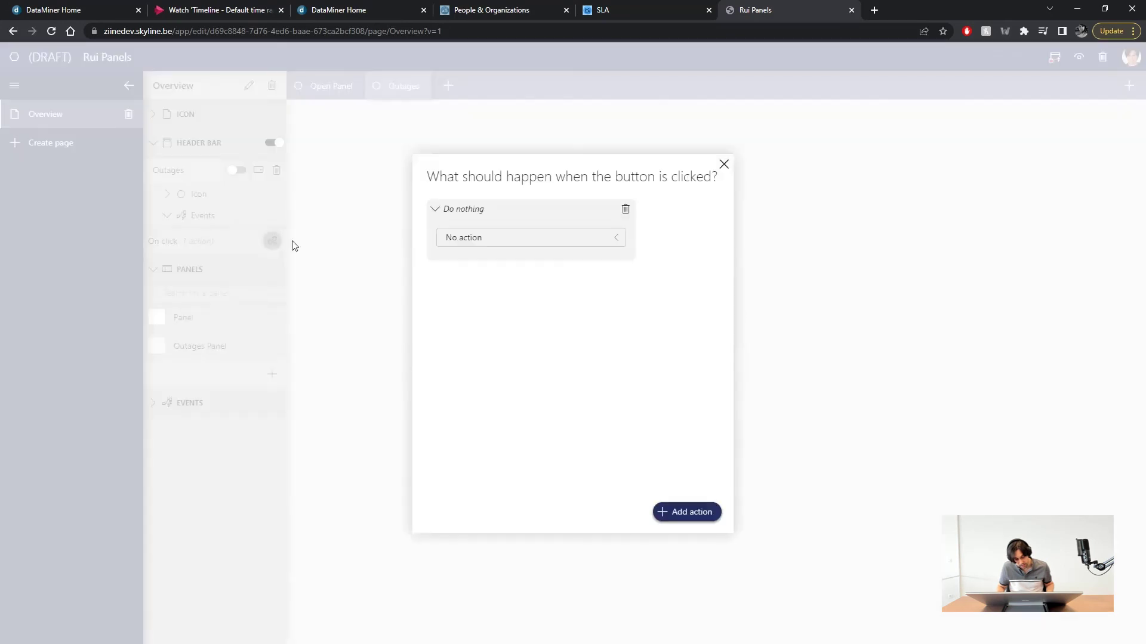
{"action": "left_click", "coordinate": [513, 238]}
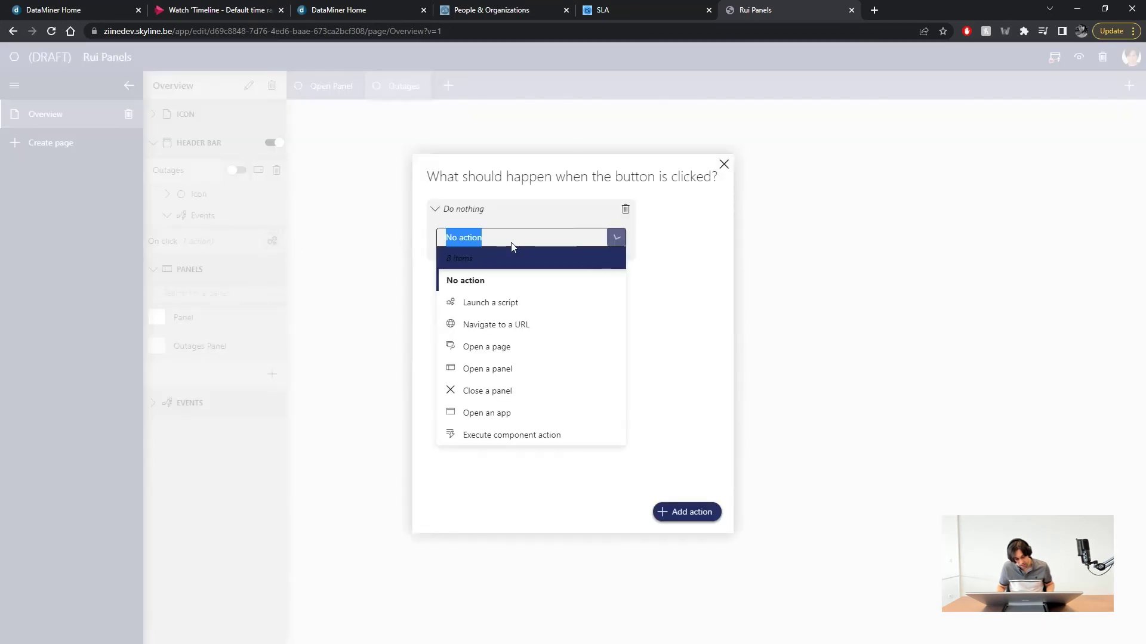
{"action": "left_click", "coordinate": [499, 368]}
{"action": "left_click", "coordinate": [501, 279]}
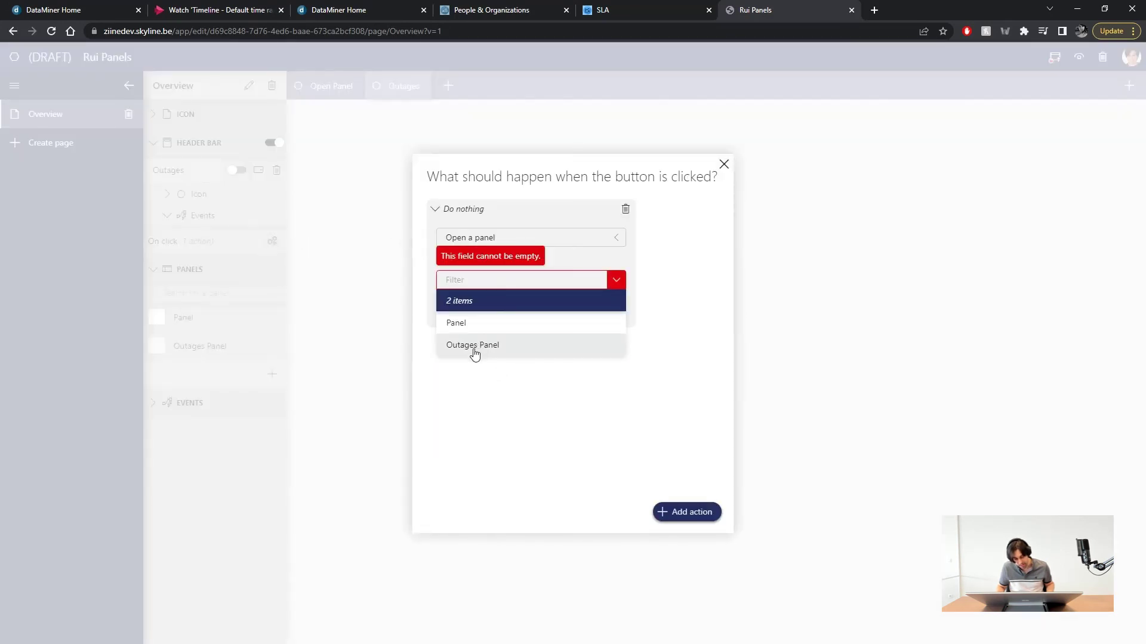
{"action": "left_click", "coordinate": [475, 346]}
{"action": "left_click", "coordinate": [521, 324]}
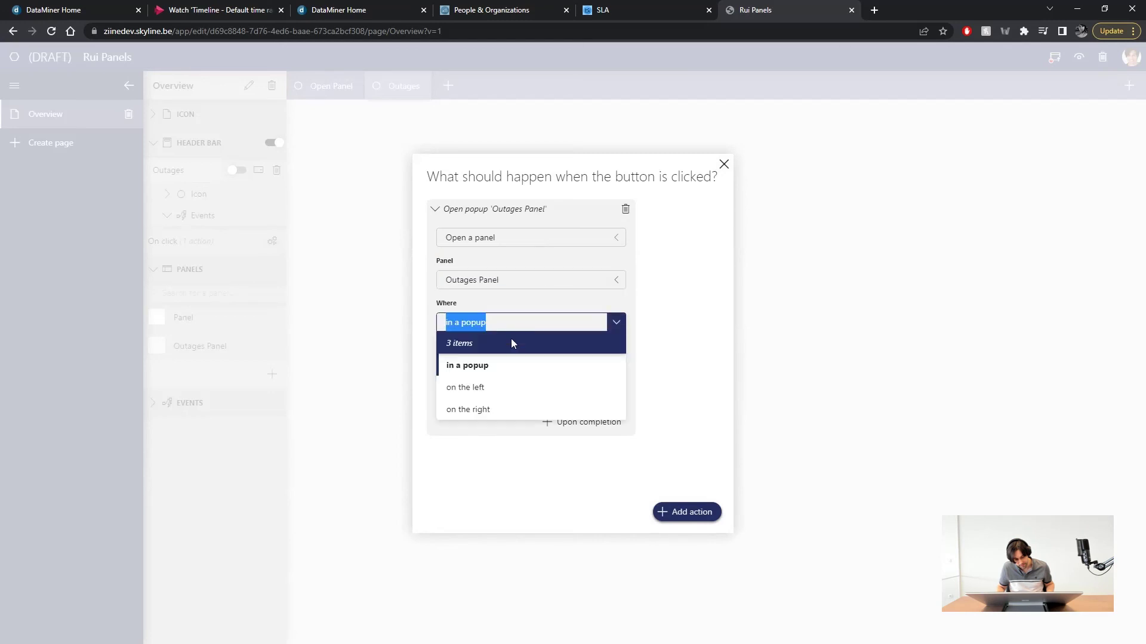
{"action": "left_click", "coordinate": [495, 374]}
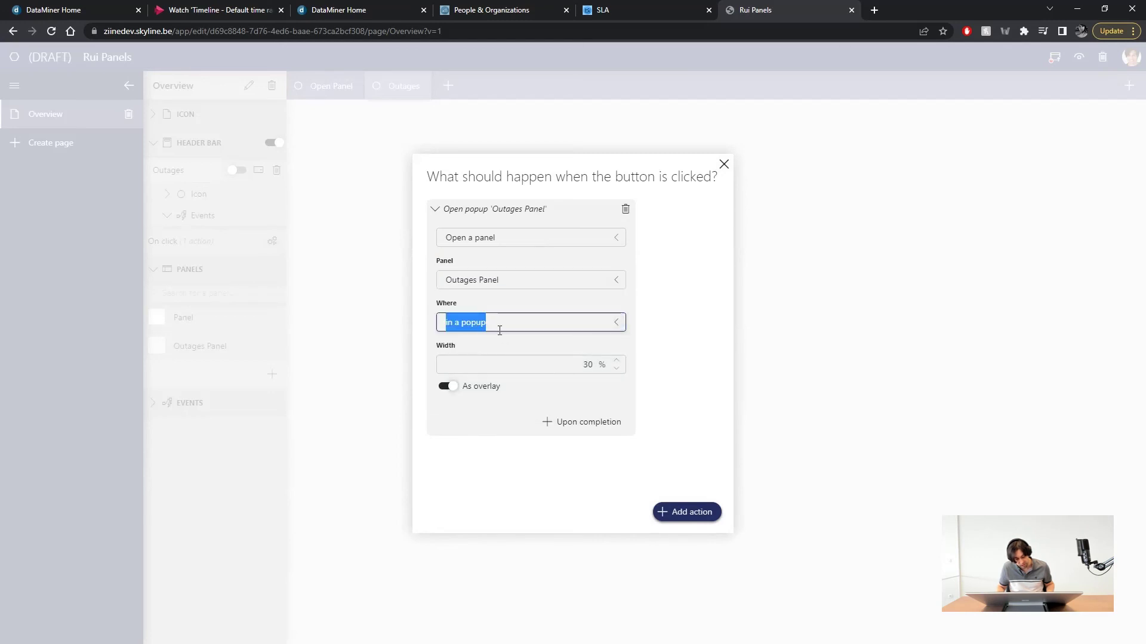
{"action": "left_click", "coordinate": [615, 373]}
{"action": "type", "text": "50"}
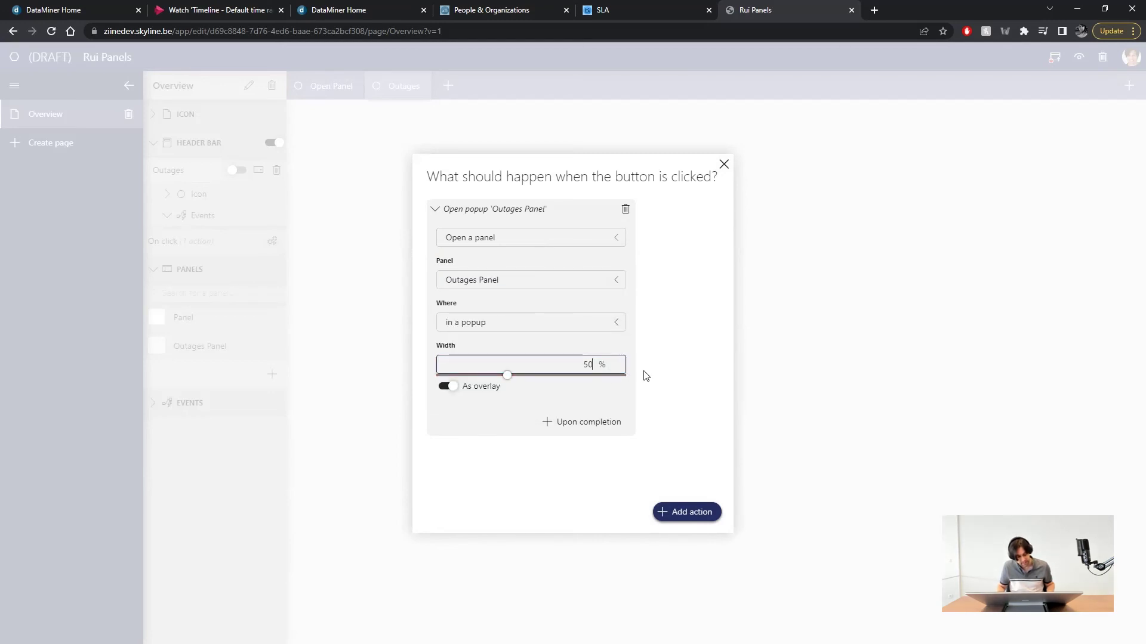
{"action": "left_click", "coordinate": [837, 348]}
- Preview the app and open the Outages popup showing the SLA outage table
{"action": "left_click", "coordinate": [1079, 57]}
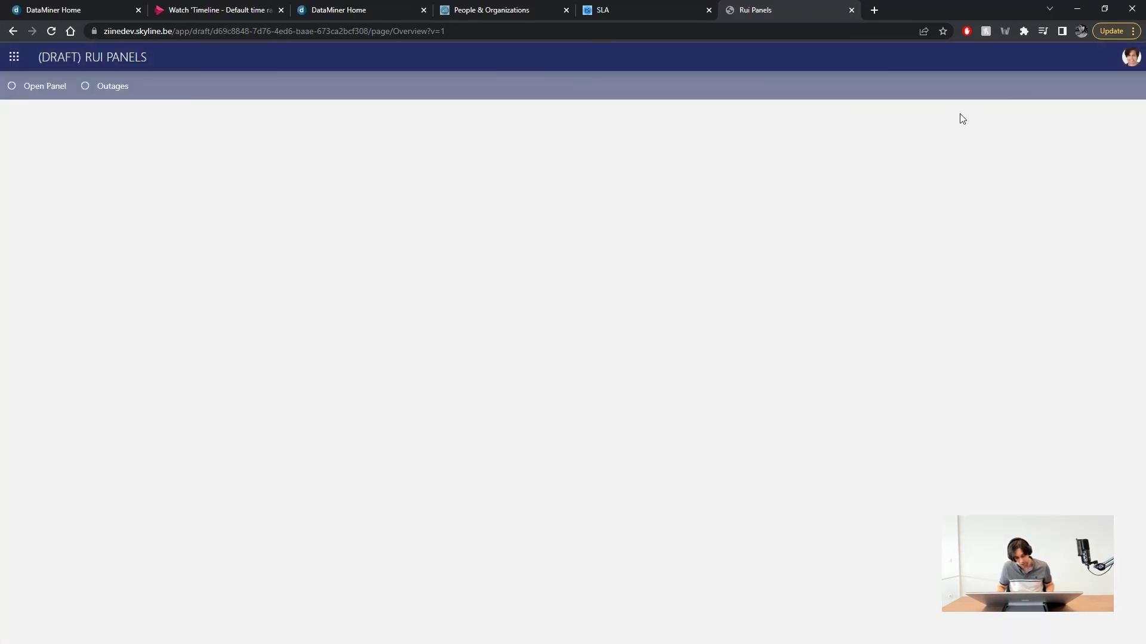
{"action": "left_click", "coordinate": [97, 94]}
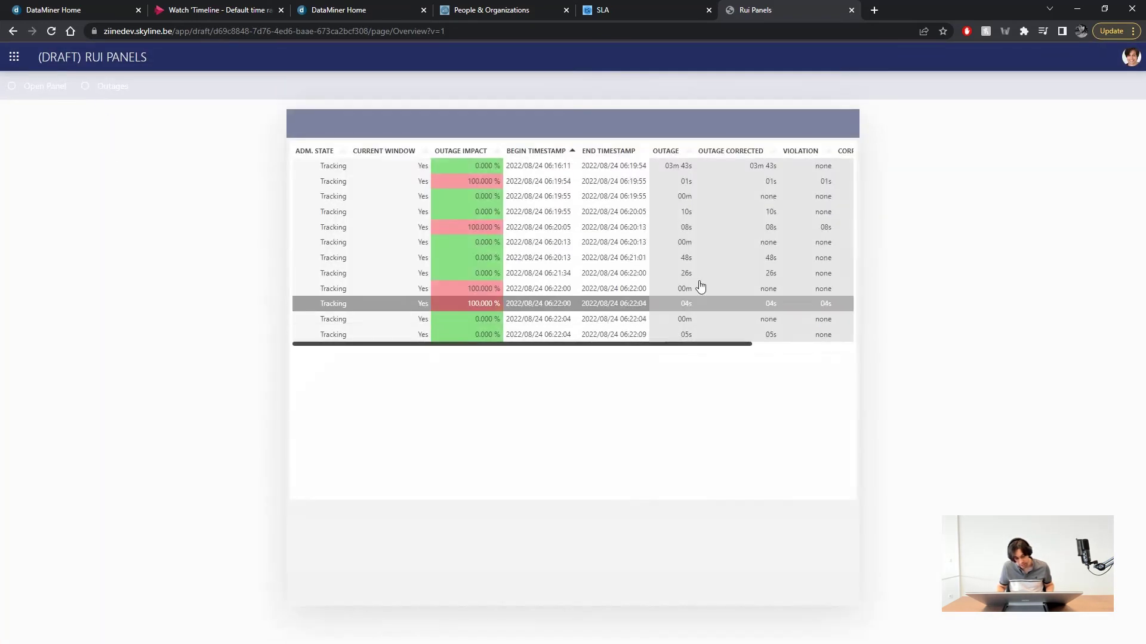